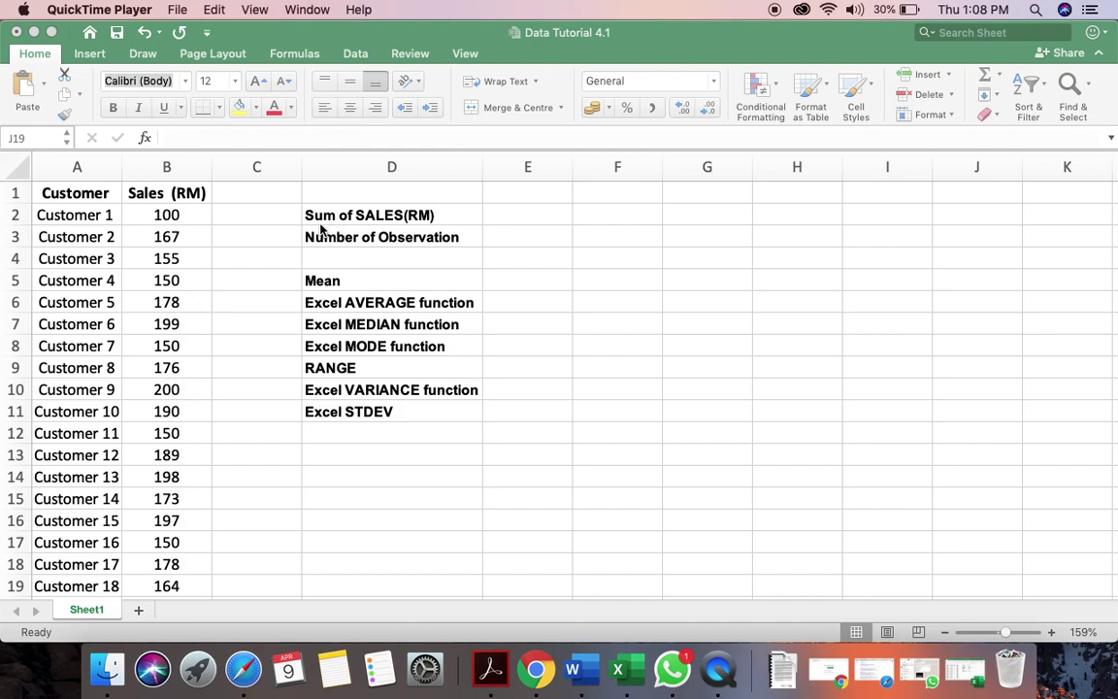
# - Calculate the sum of sales in cell E2 with the SUM function over B2:B31
pyautogui.click(508, 215)
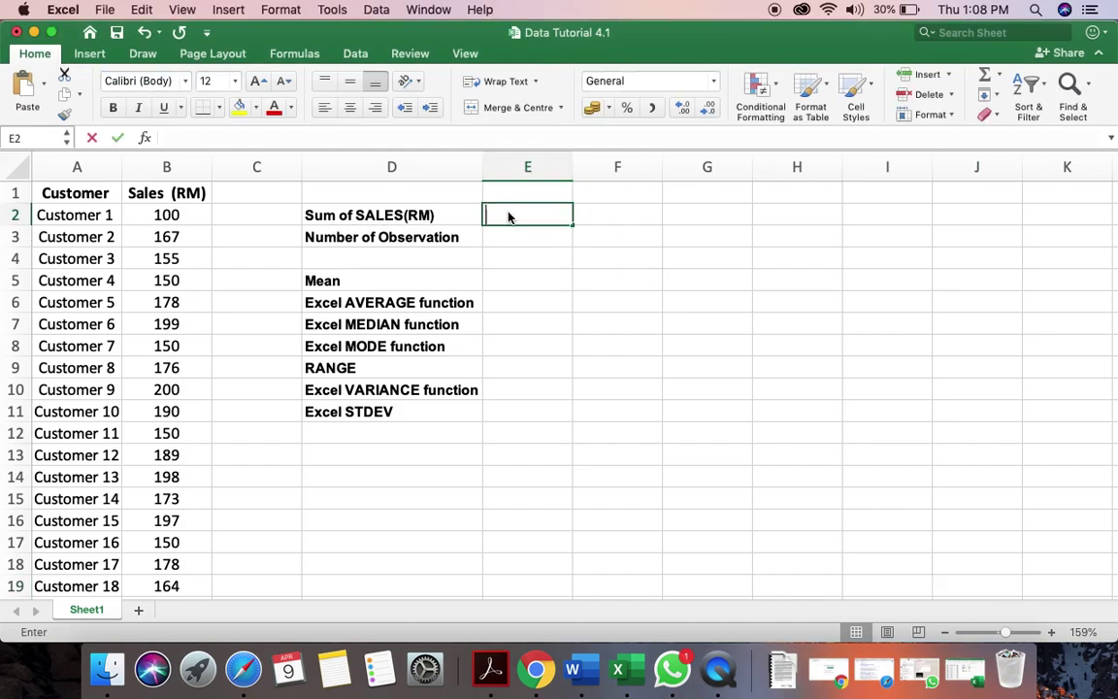
pyautogui.doubleClick(508, 213)
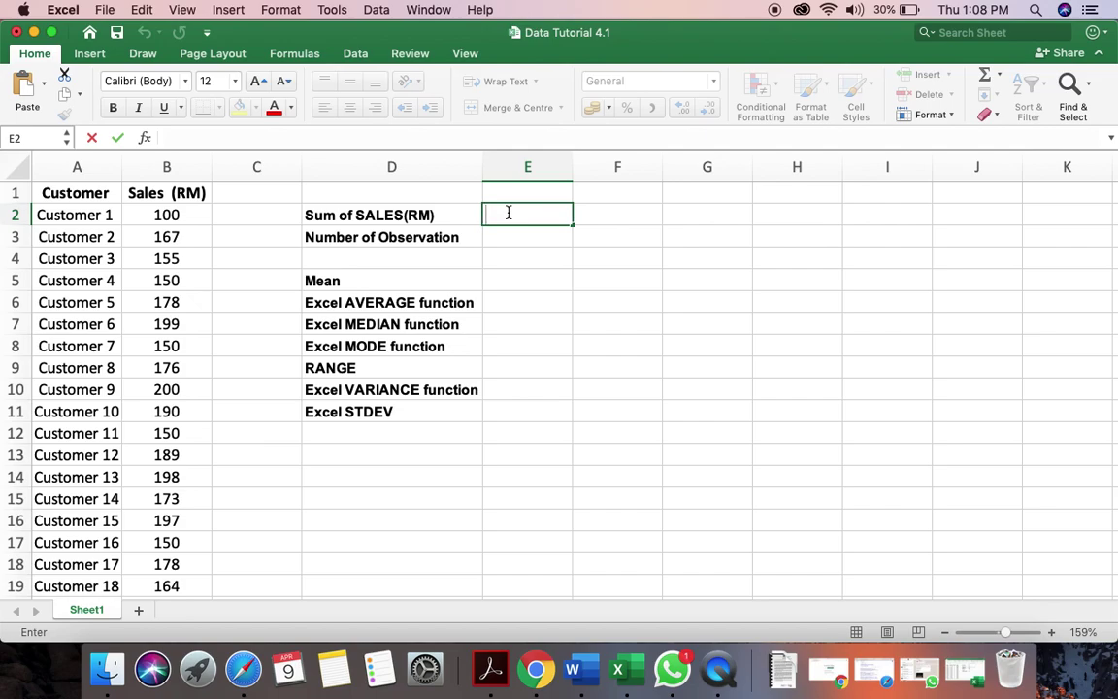
pyautogui.write('=')
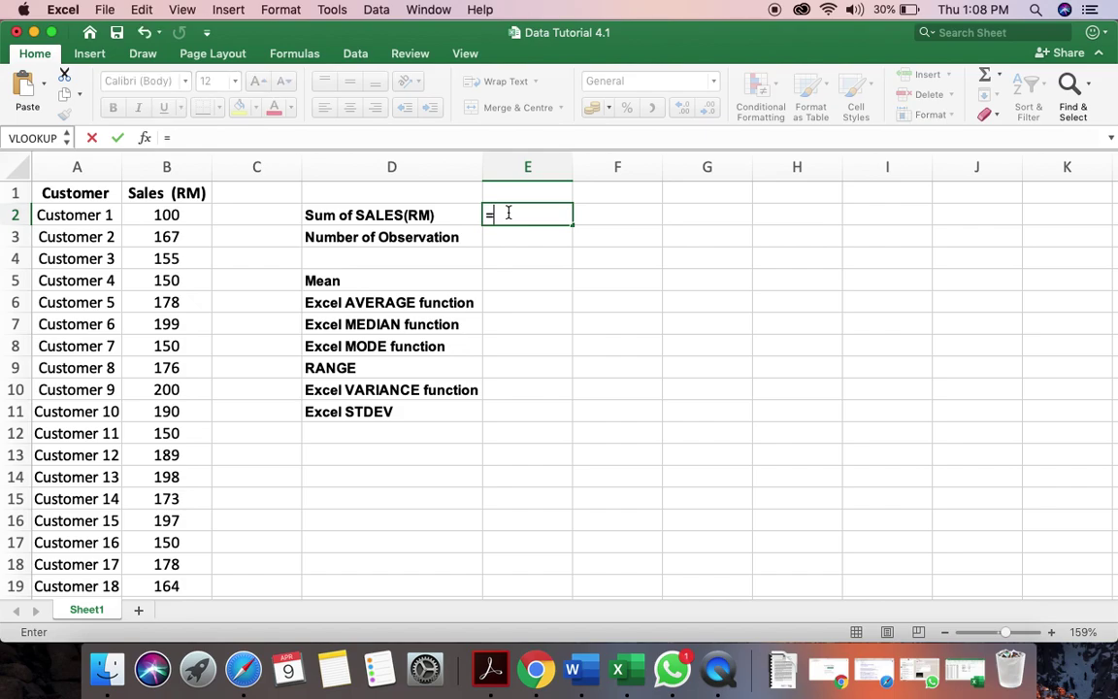
pyautogui.write('sum')
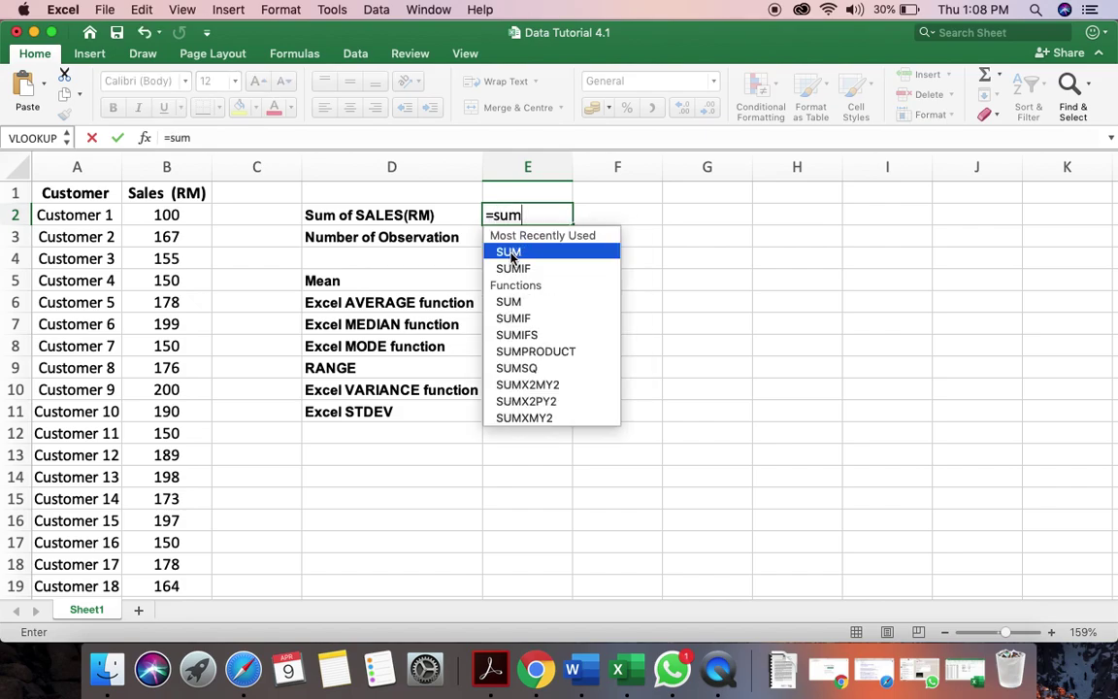
pyautogui.doubleClick(510, 254)
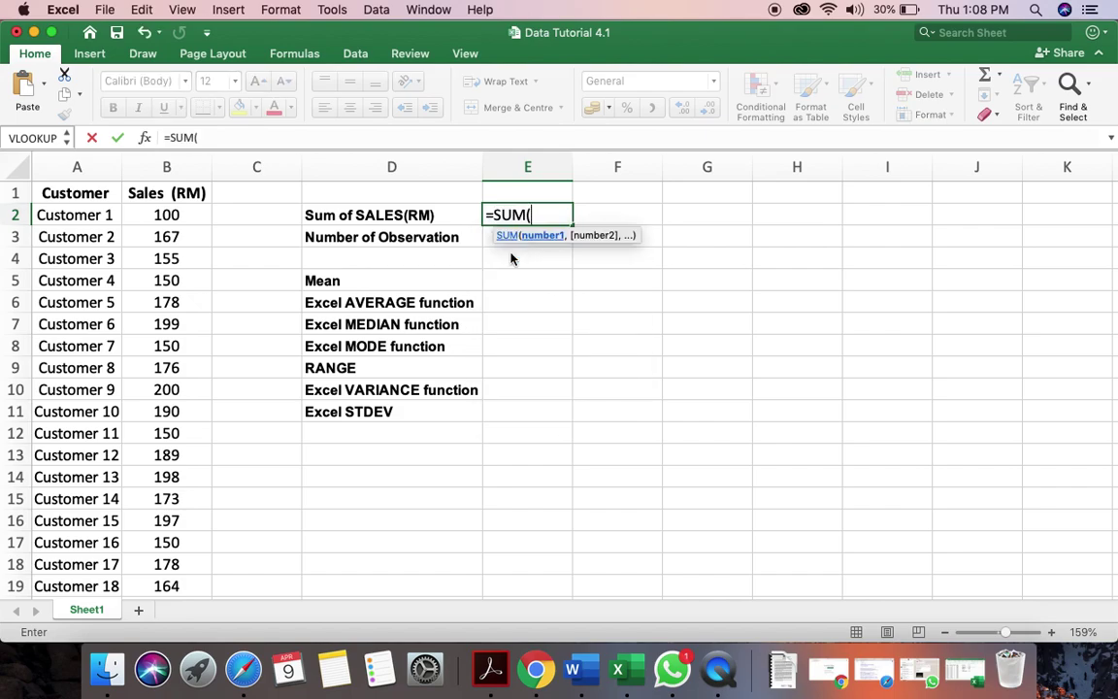
pyautogui.click(164, 215)
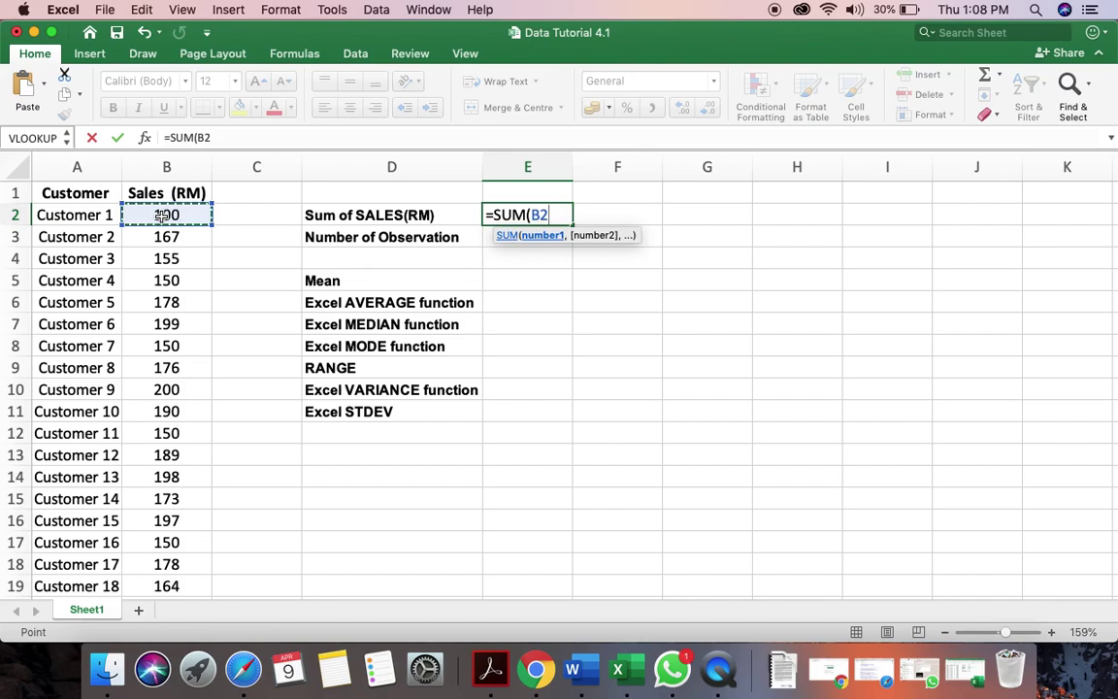
pyautogui.hotkey('ctrl', 'shift', 'Down')
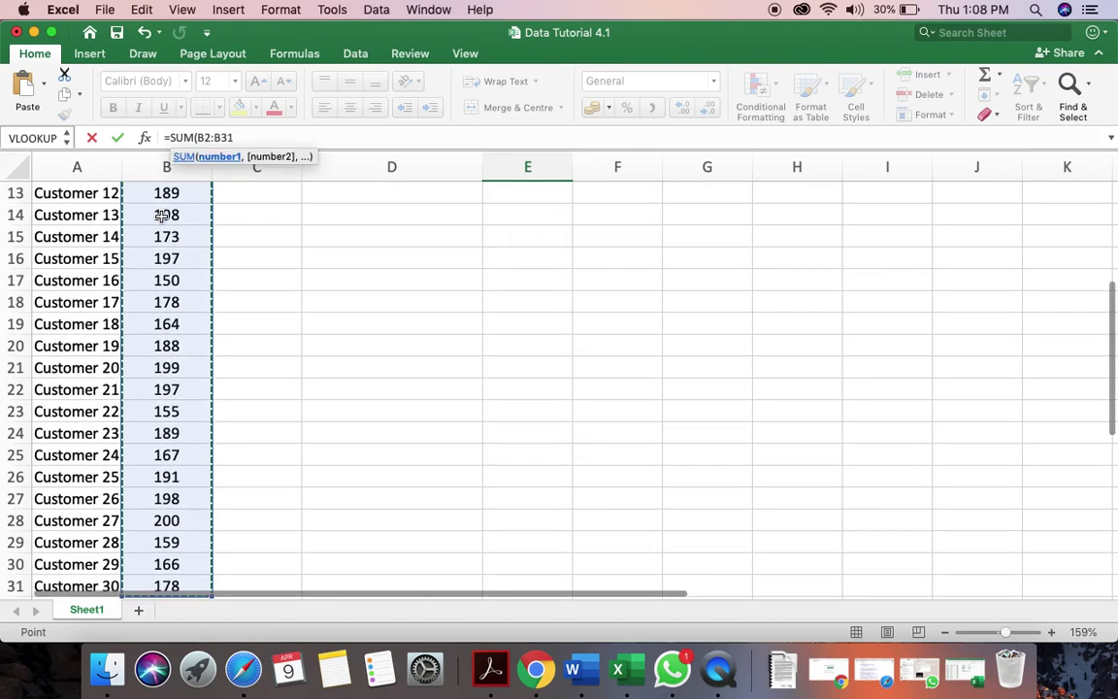
pyautogui.scroll(5, 167, 257)
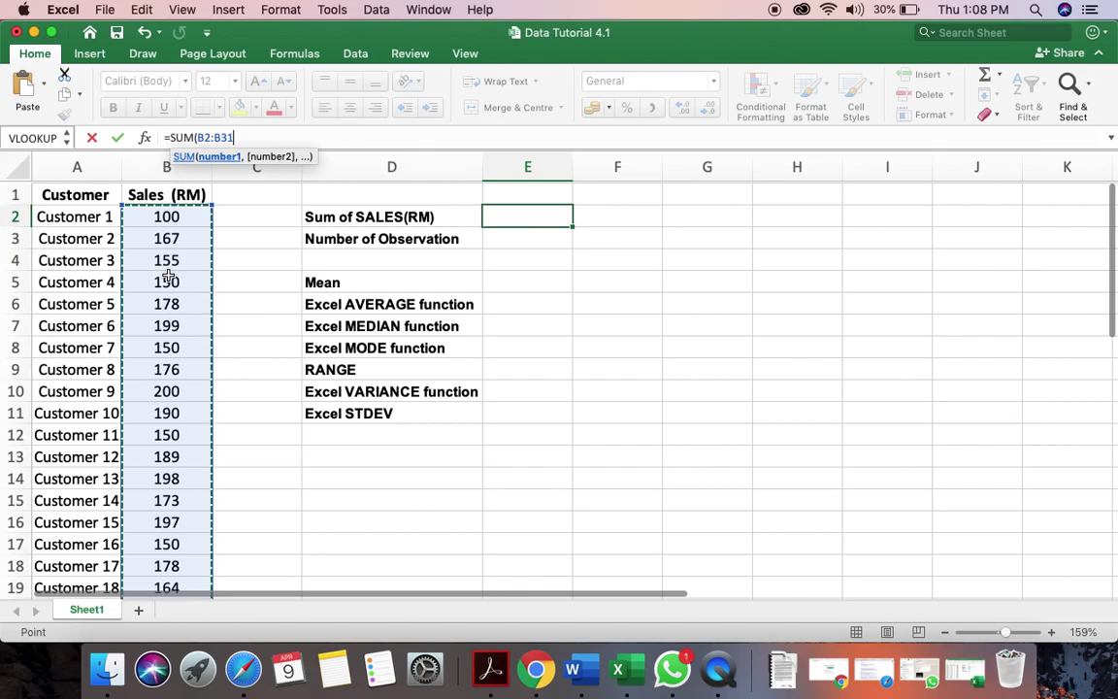
pyautogui.scroll(-5, 168, 278)
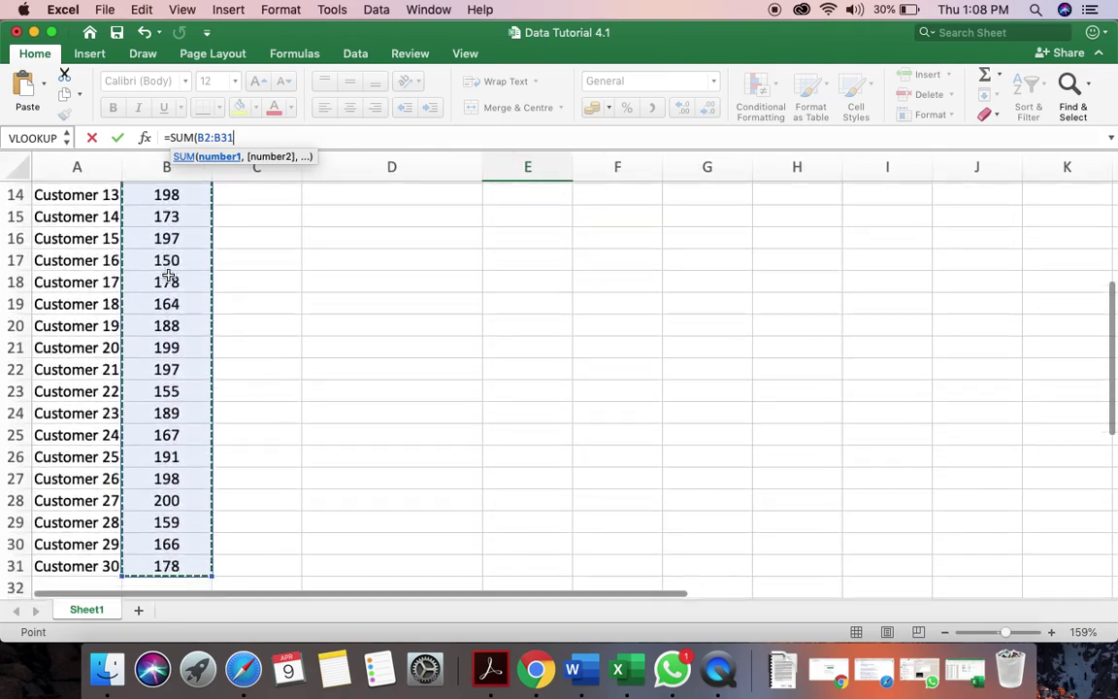
pyautogui.scroll(5, 168, 279)
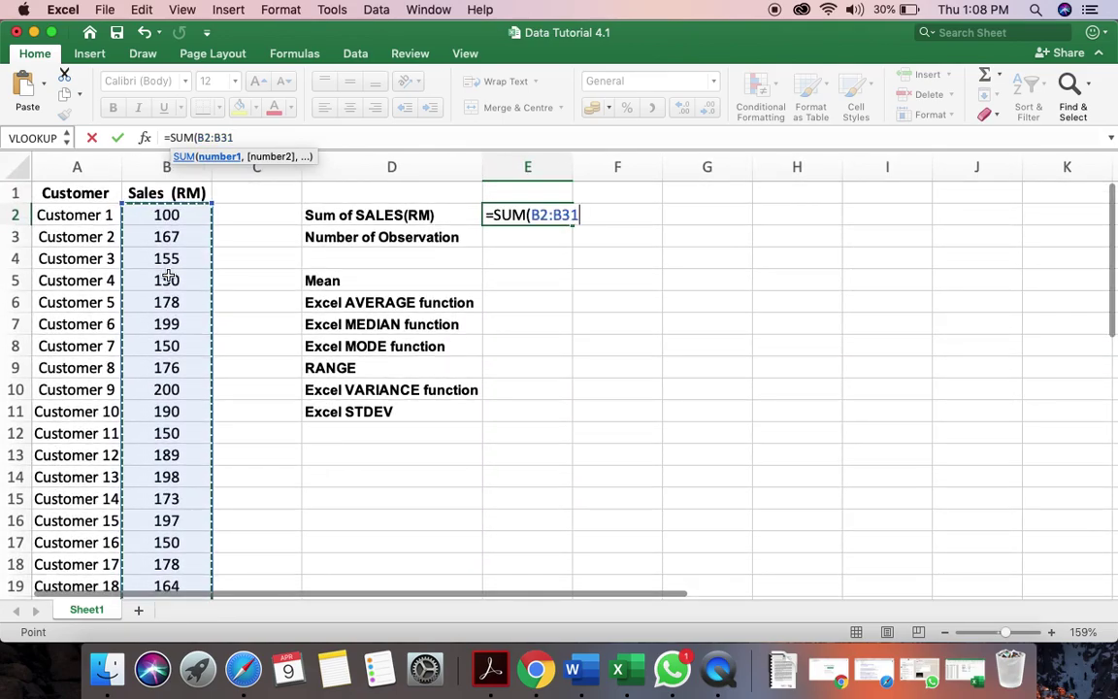
pyautogui.press('Return')
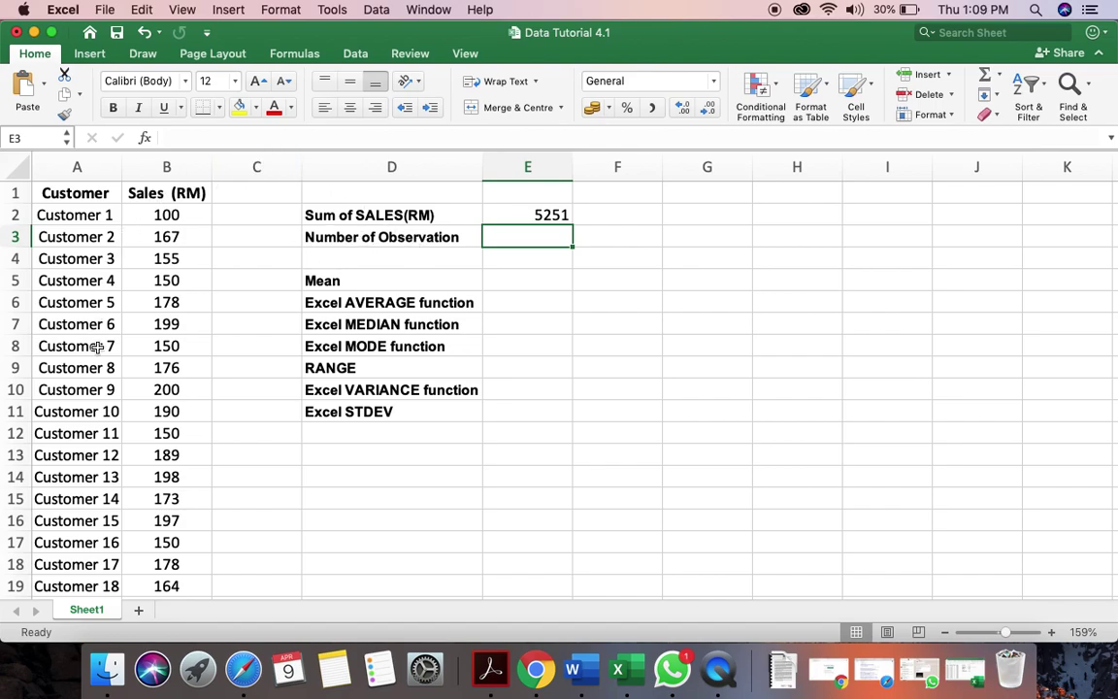
# - Count the number of observations in cell E3 with the COUNTA function over the customer entries A2:A31
pyautogui.scroll(-10, 97, 346)
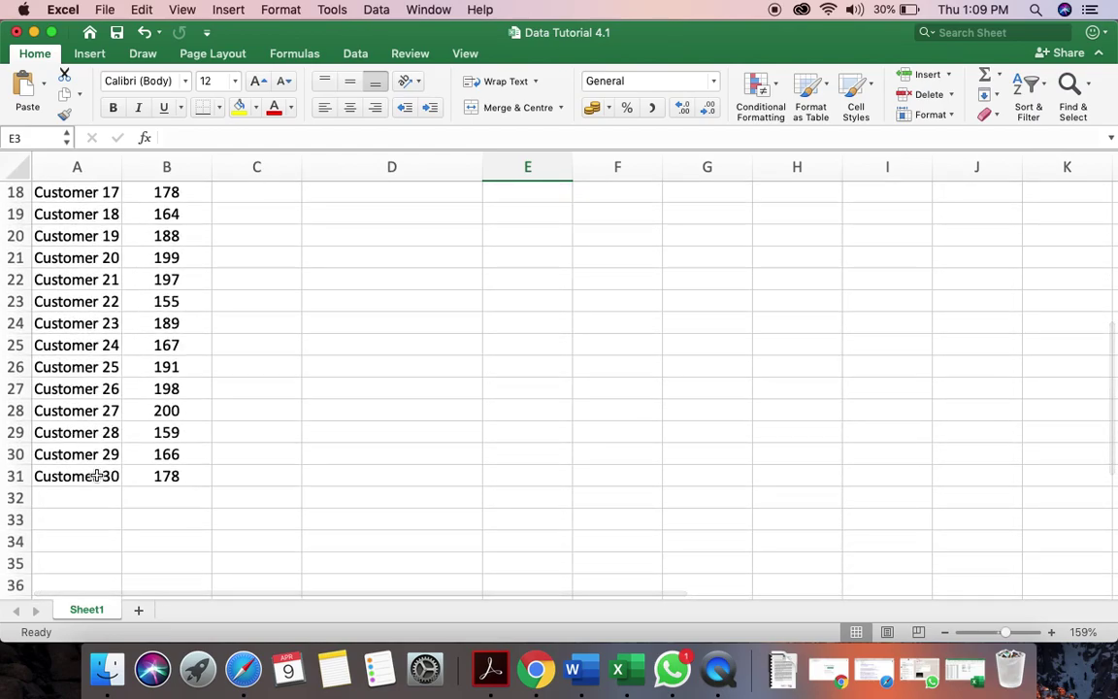
pyautogui.scroll(6, 100, 429)
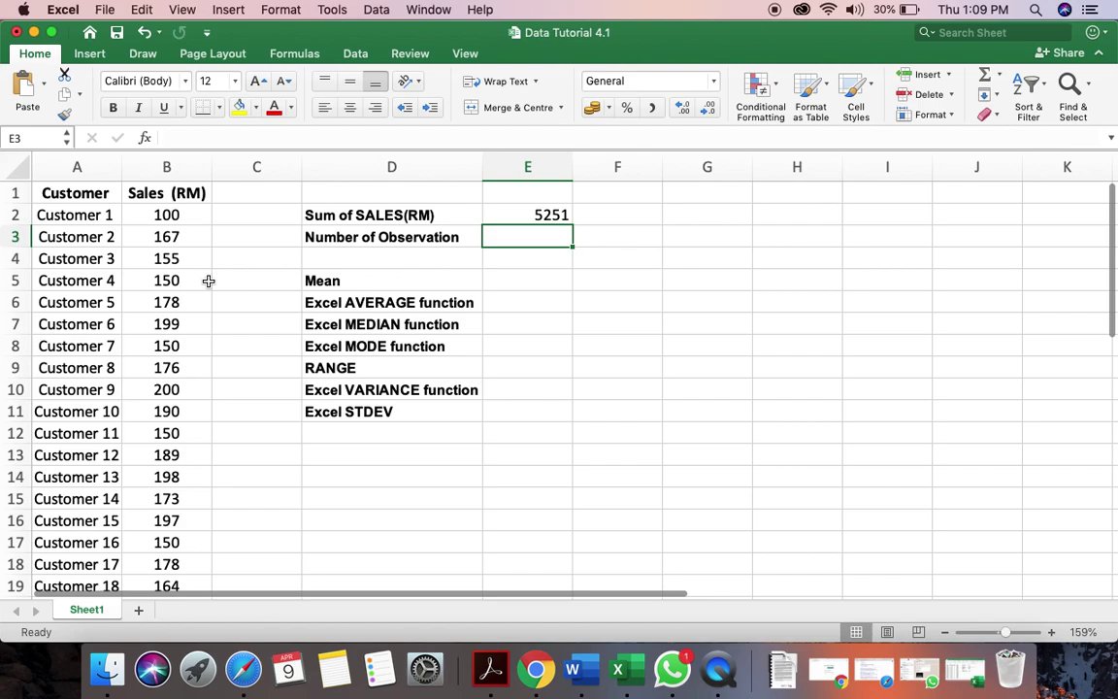
pyautogui.doubleClick(518, 238)
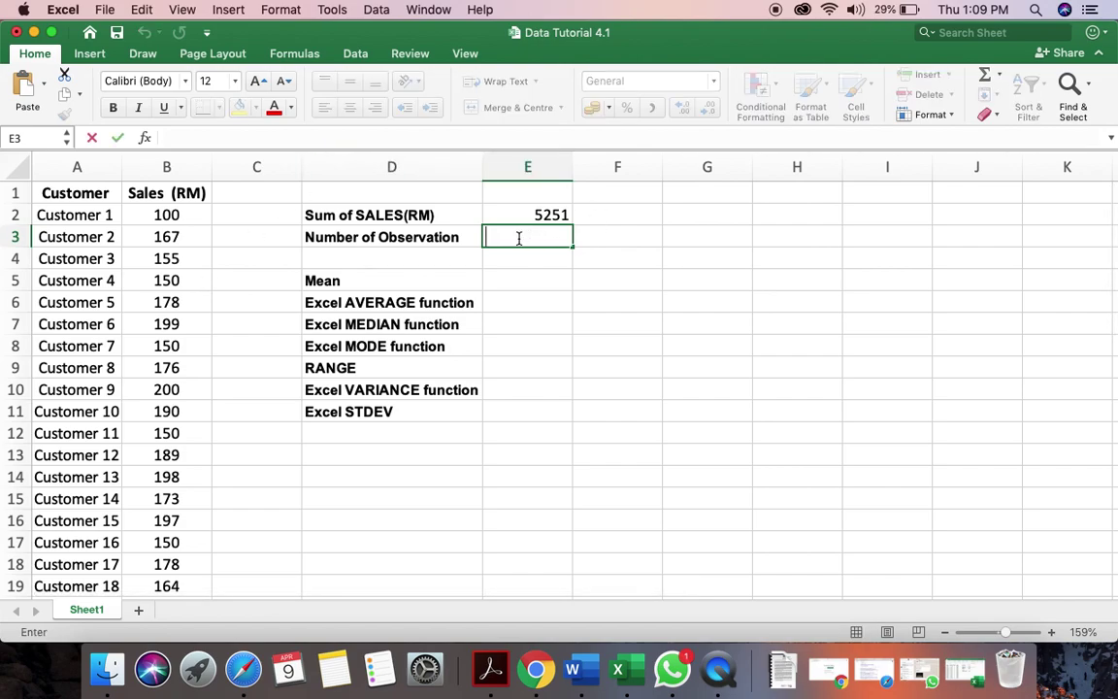
pyautogui.write('=')
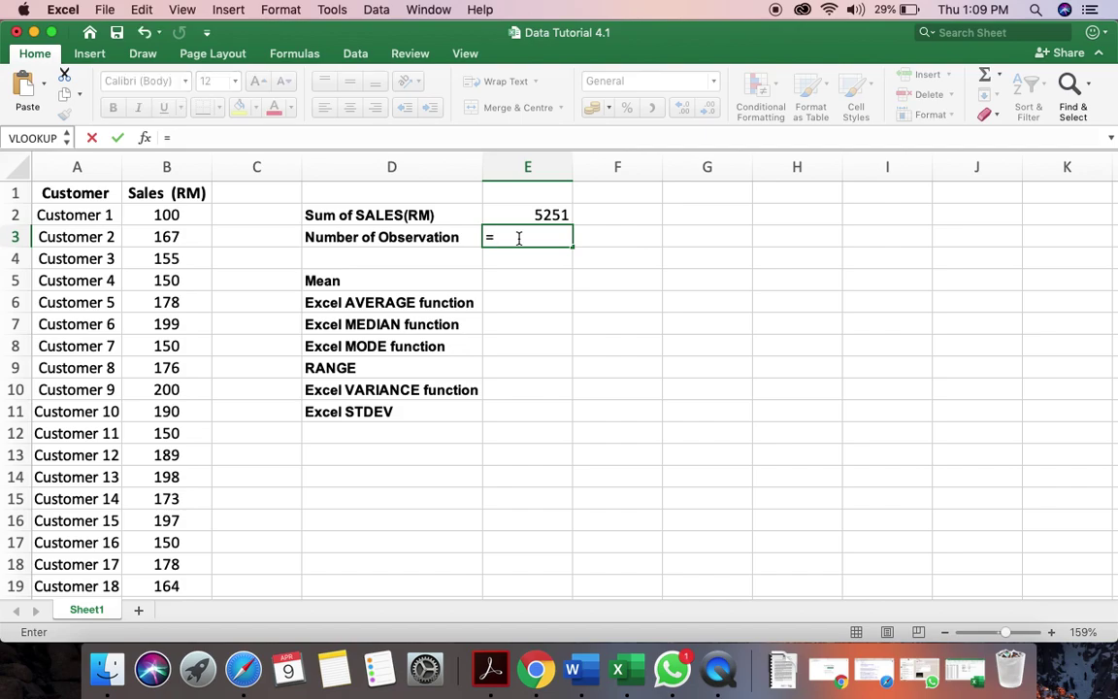
pyautogui.write('COu')
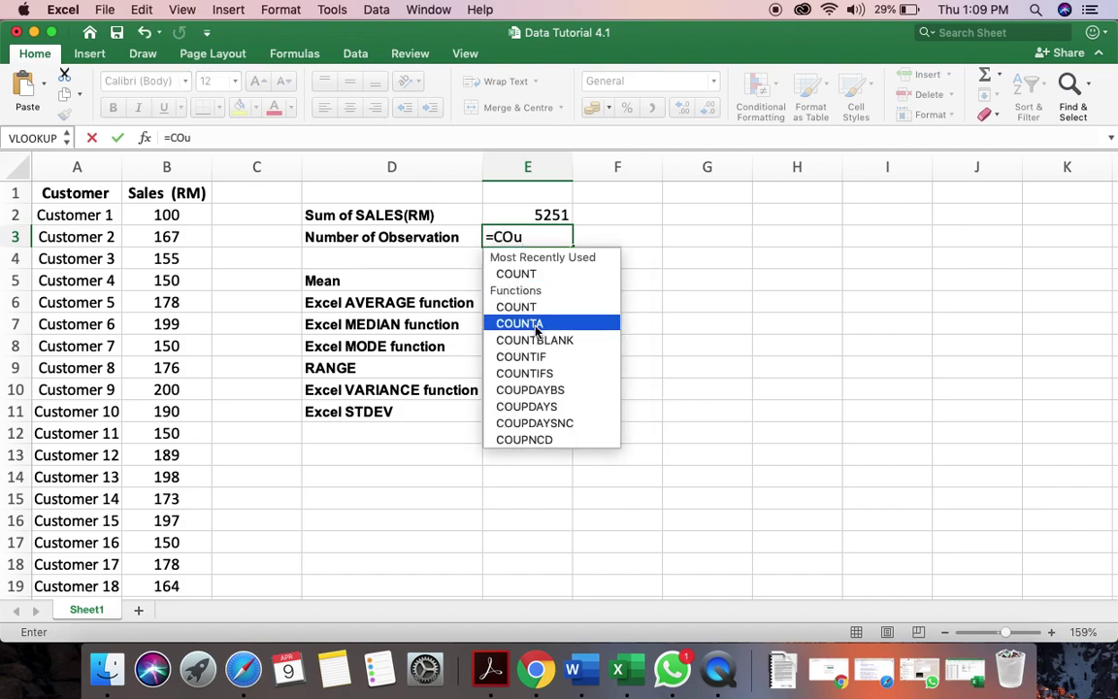
pyautogui.doubleClick(532, 325)
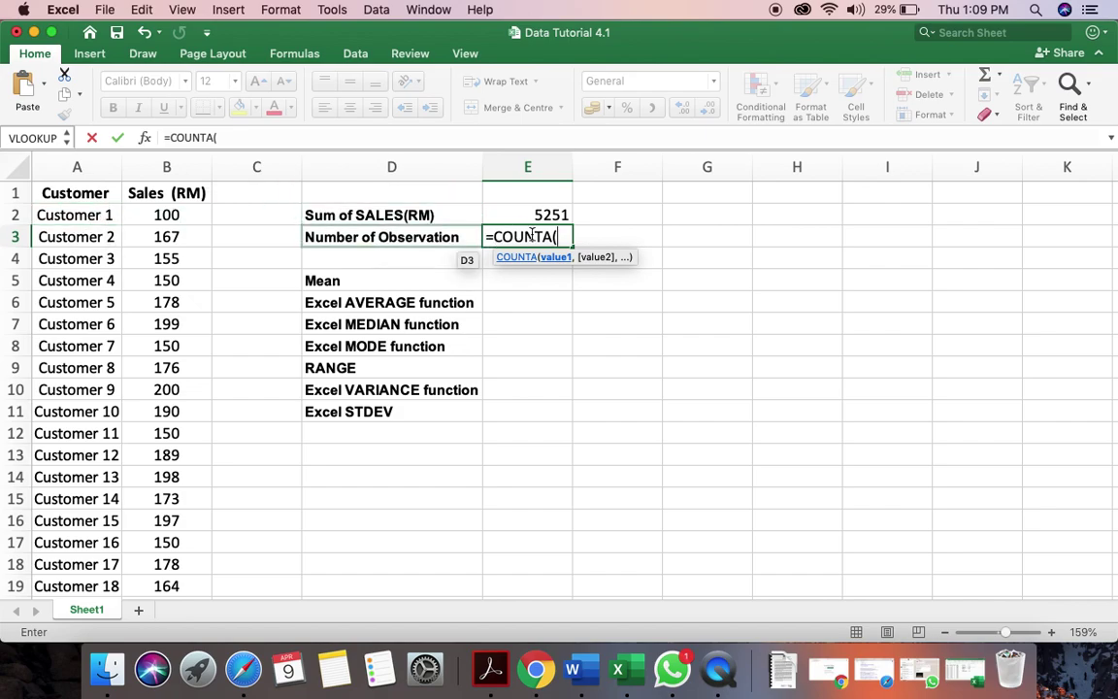
pyautogui.click(85, 214)
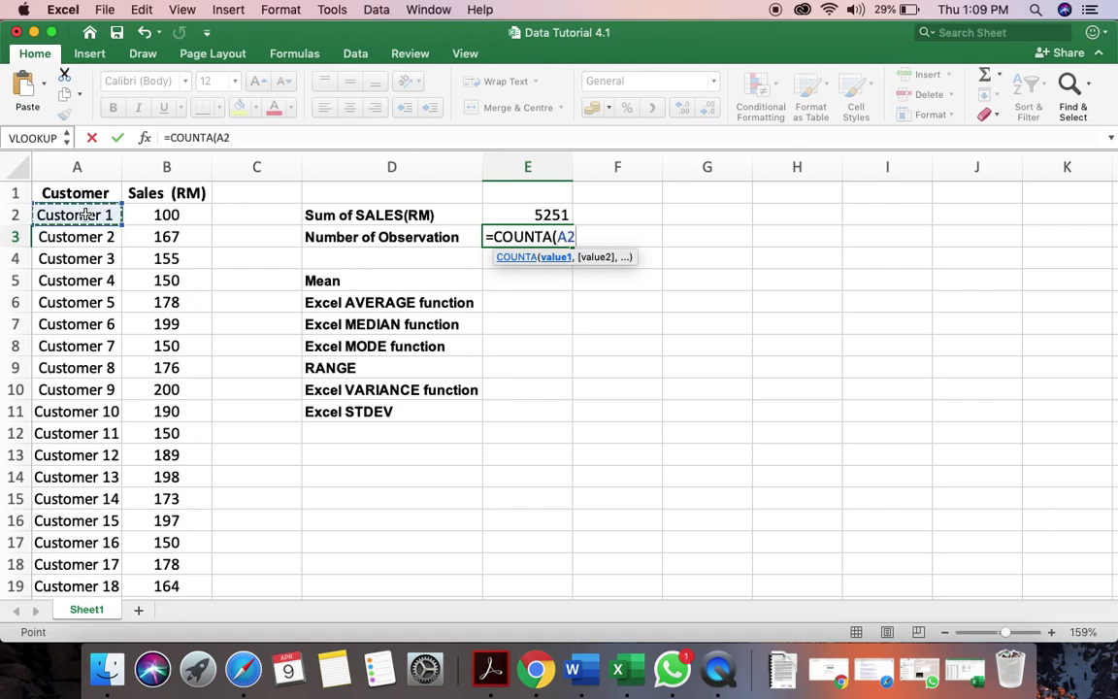
pyautogui.press('super+shift+Down')
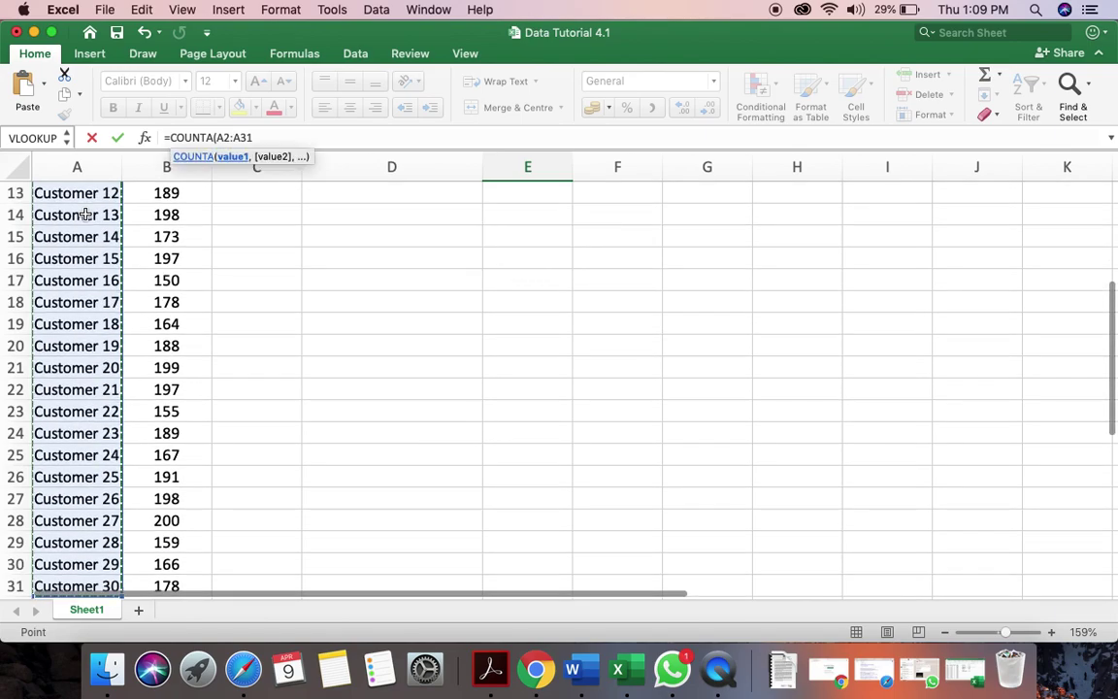
pyautogui.press('Return')
pyautogui.scroll(3, 350, 248)
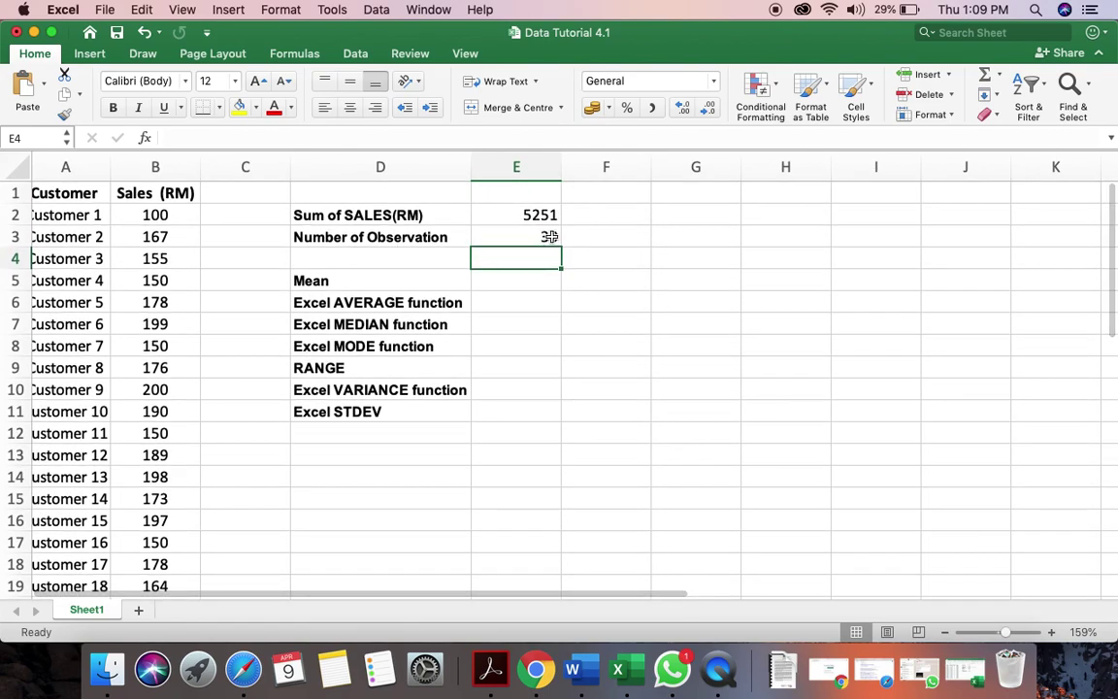
pyautogui.hscroll(-1, 550, 237)
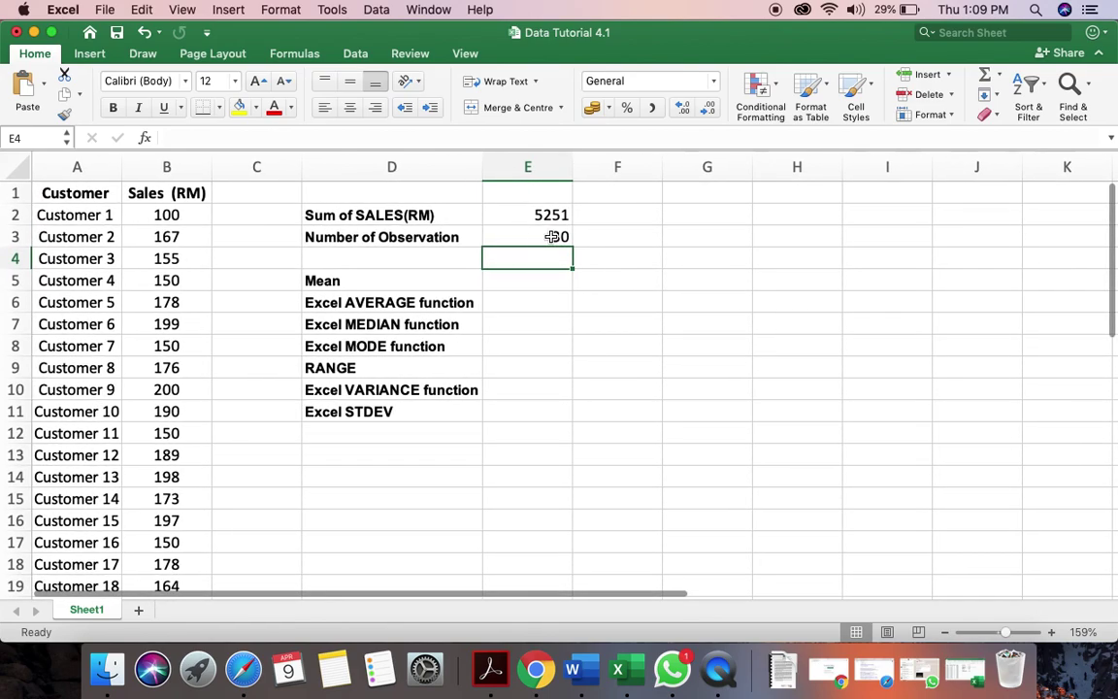
# - Calculate the mean in cell E5 by dividing the sales sum by the number of observations with =E2/E3
pyautogui.doubleClick(517, 281)
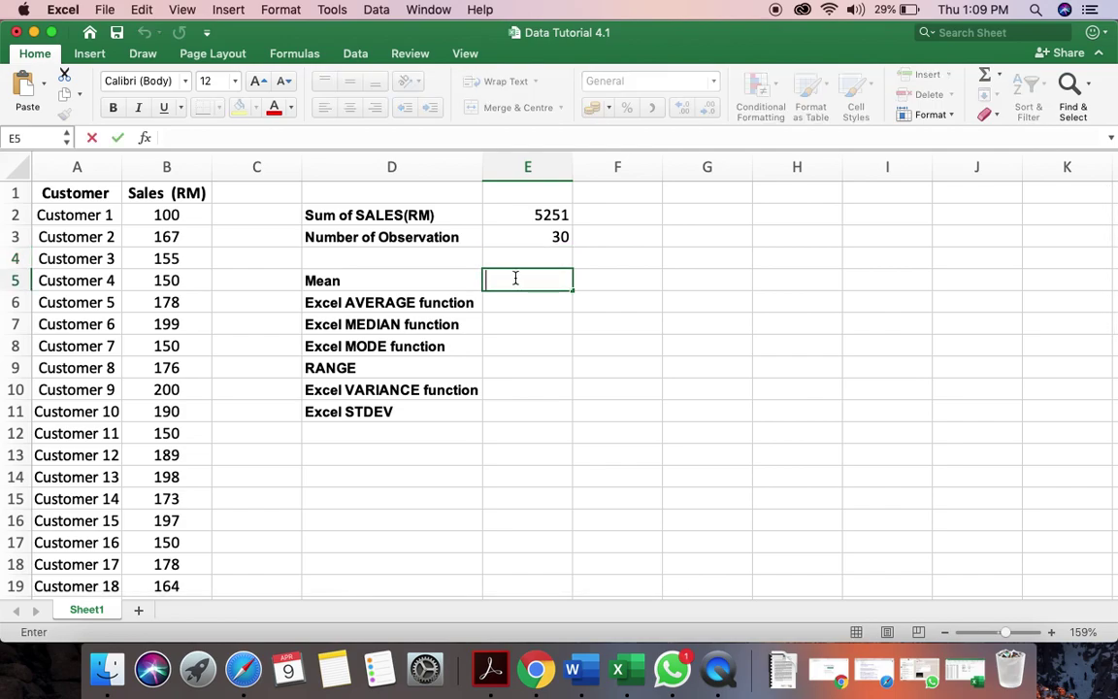
pyautogui.click(378, 214)
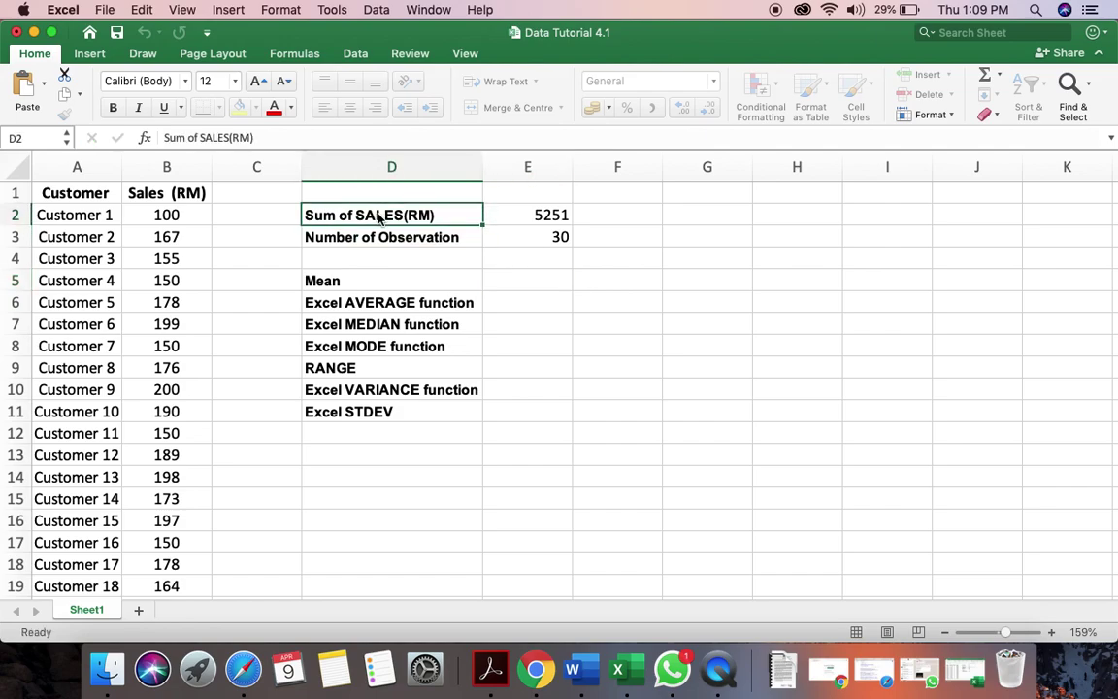
pyautogui.click(417, 236)
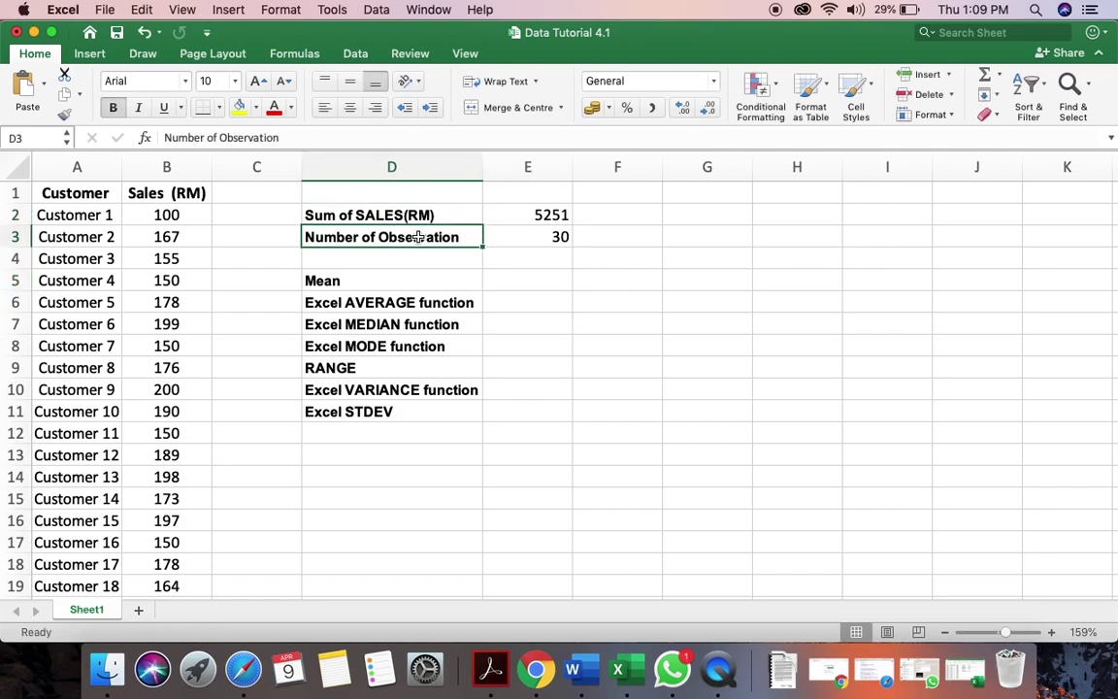
pyautogui.click(507, 280)
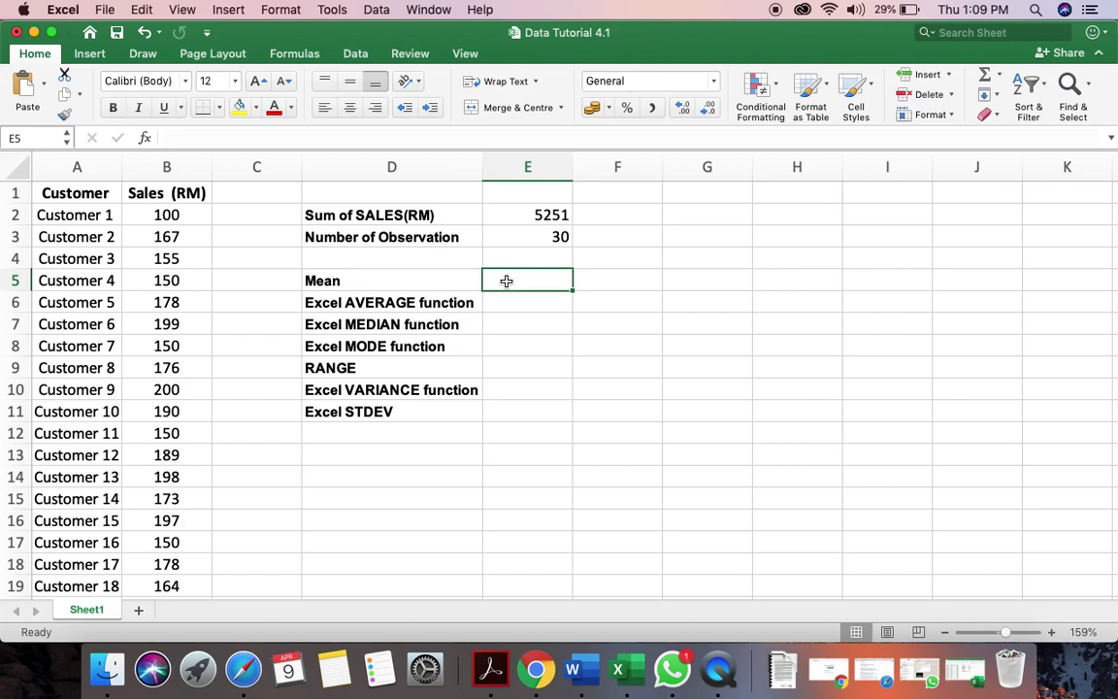
pyautogui.doubleClick(507, 280)
pyautogui.write('=')
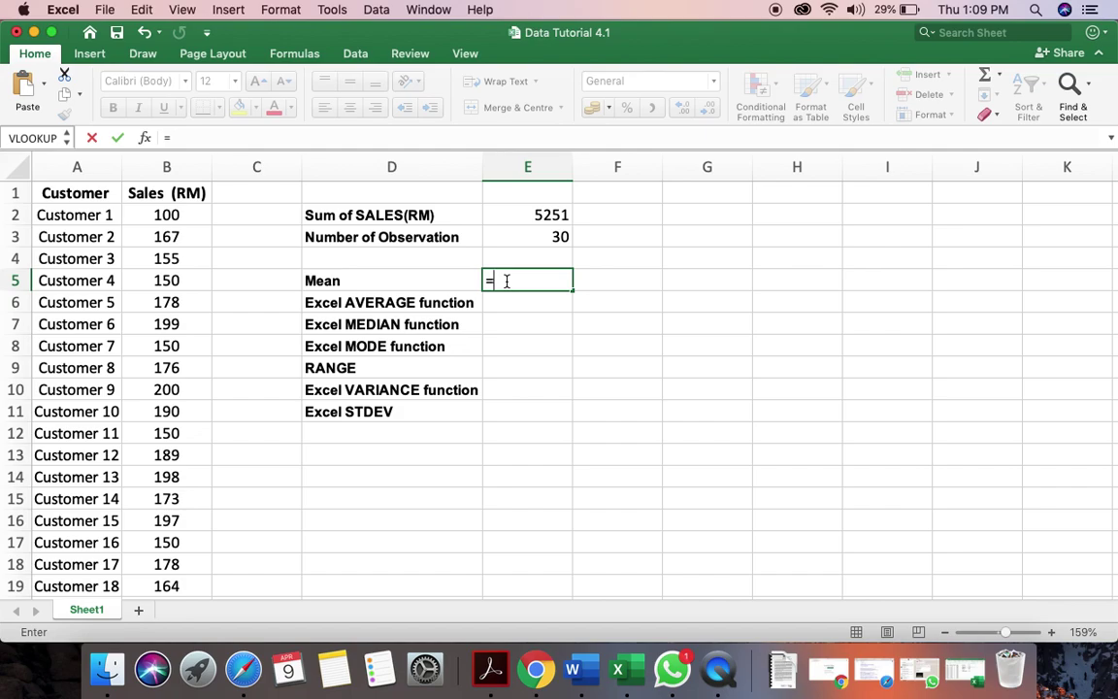
pyautogui.click(535, 214)
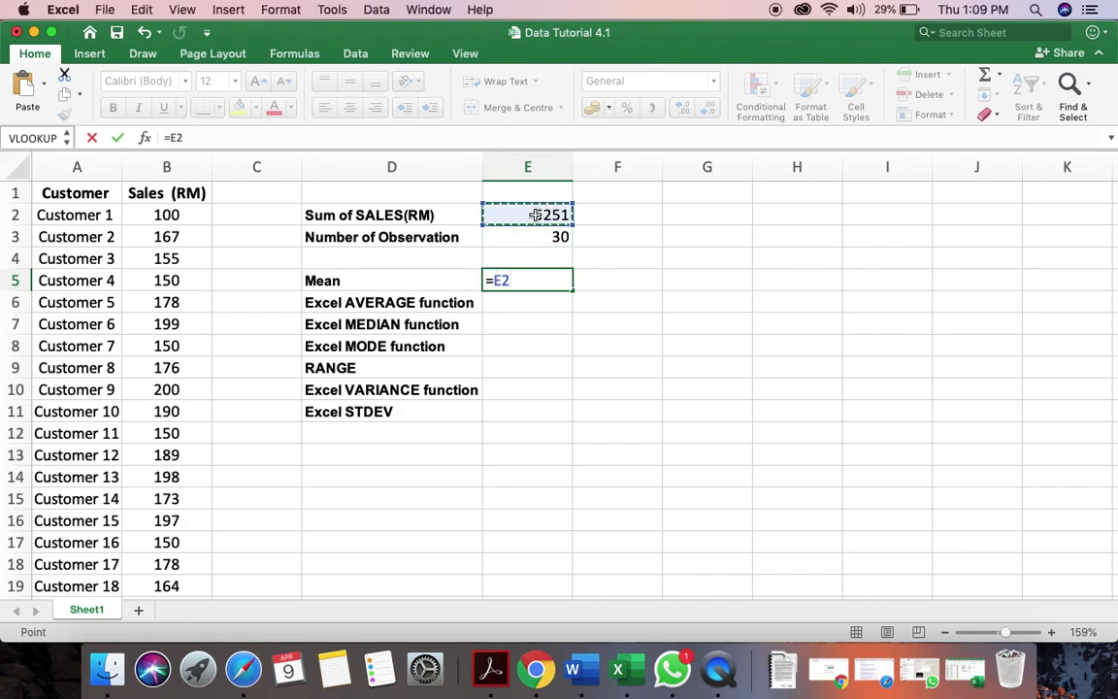
pyautogui.write('/')
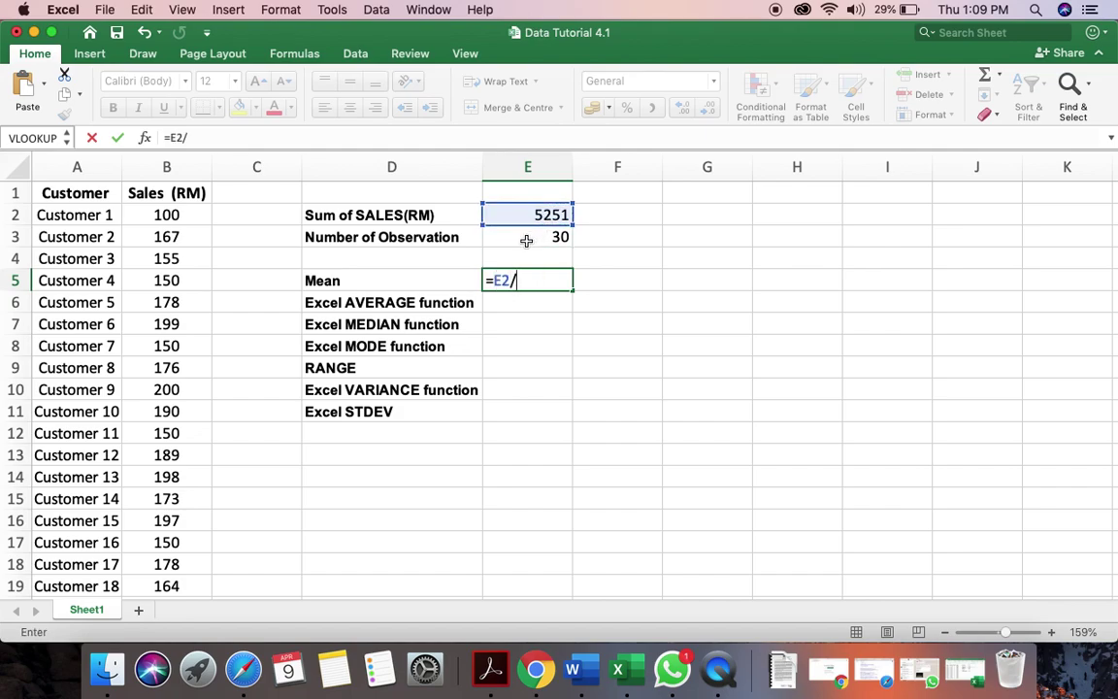
pyautogui.click(526, 240)
pyautogui.press('Return')
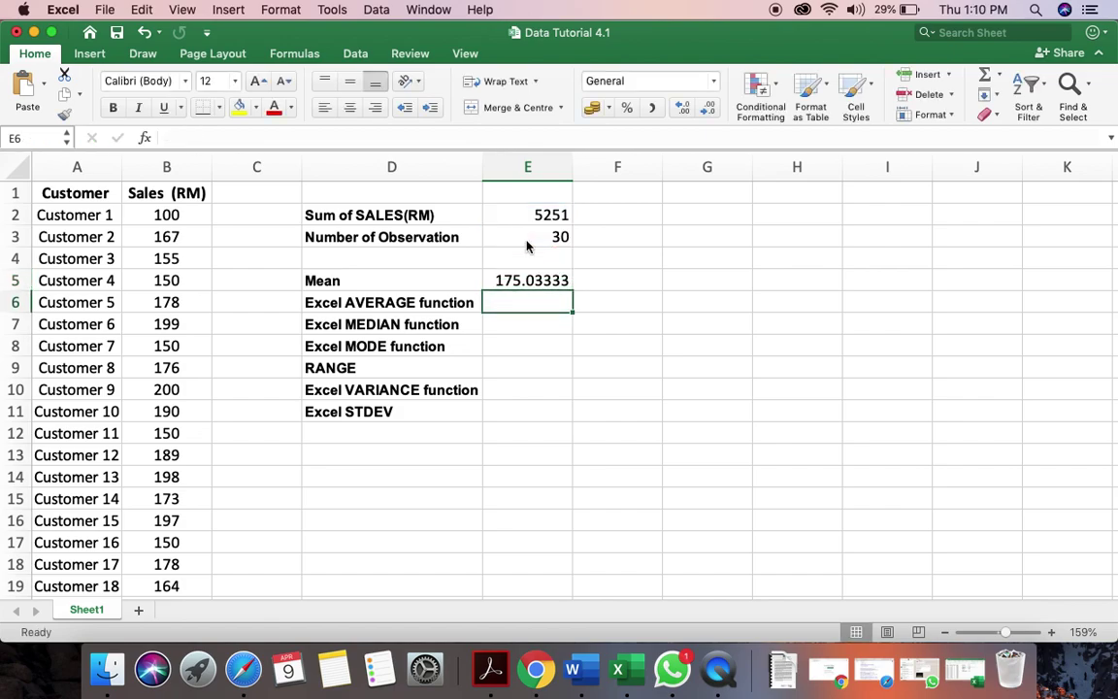
# - Calculate the average of sales in cell E6 with the AVERAGE function over B2:B31
pyautogui.doubleClick(498, 302)
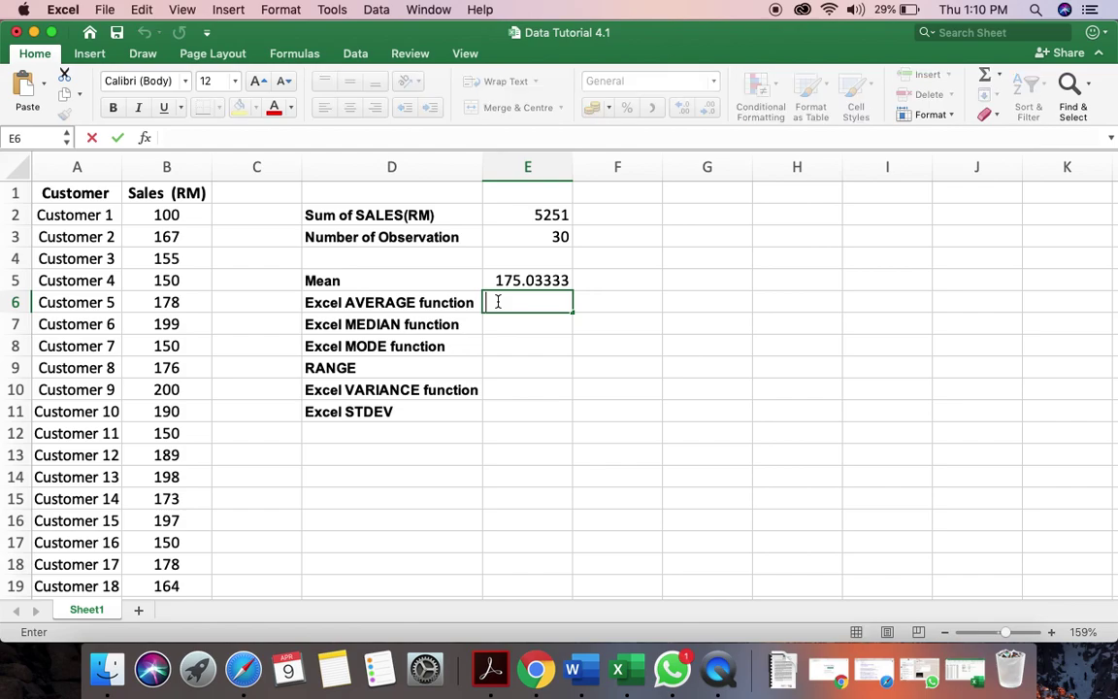
pyautogui.write('=')
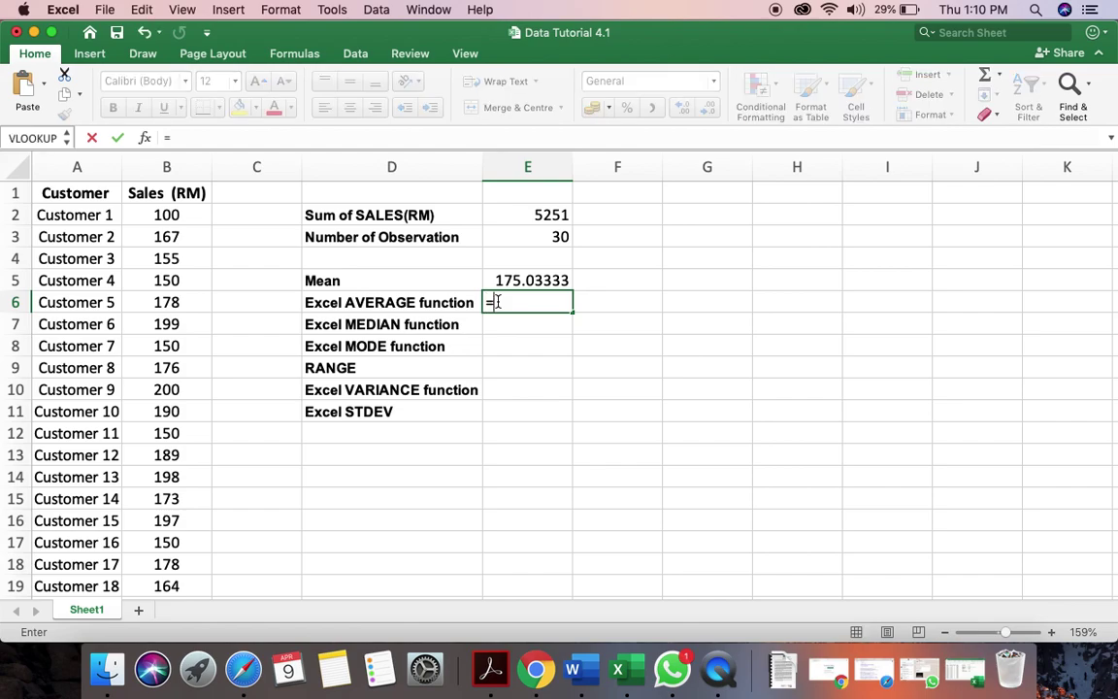
pyautogui.write('ave')
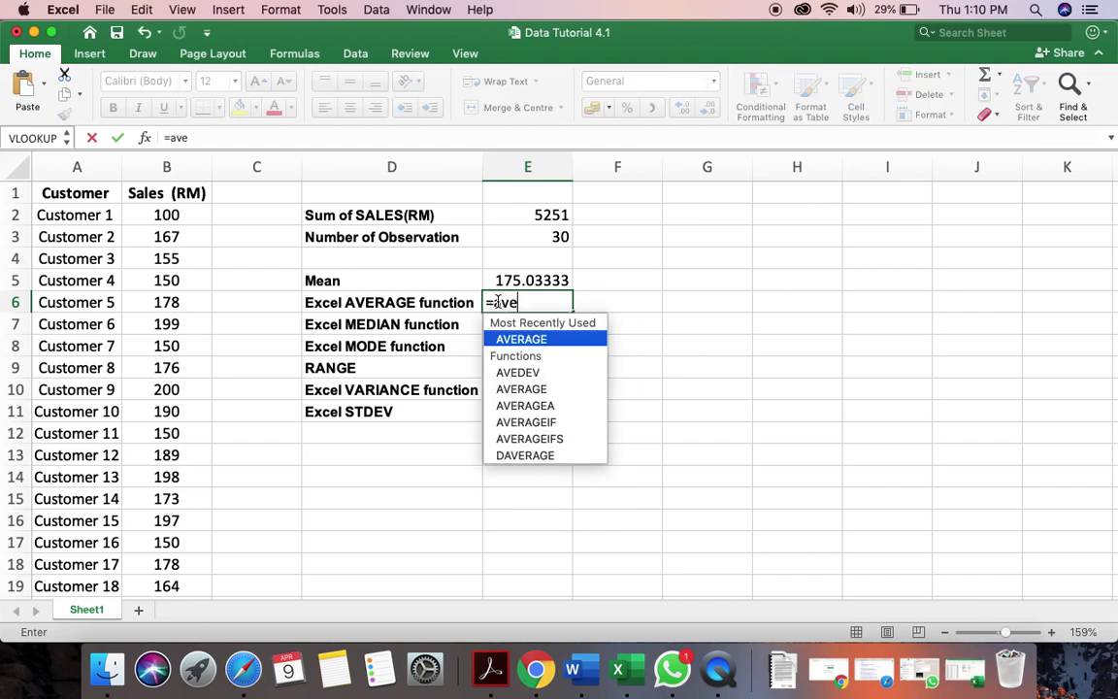
pyautogui.press('Tab')
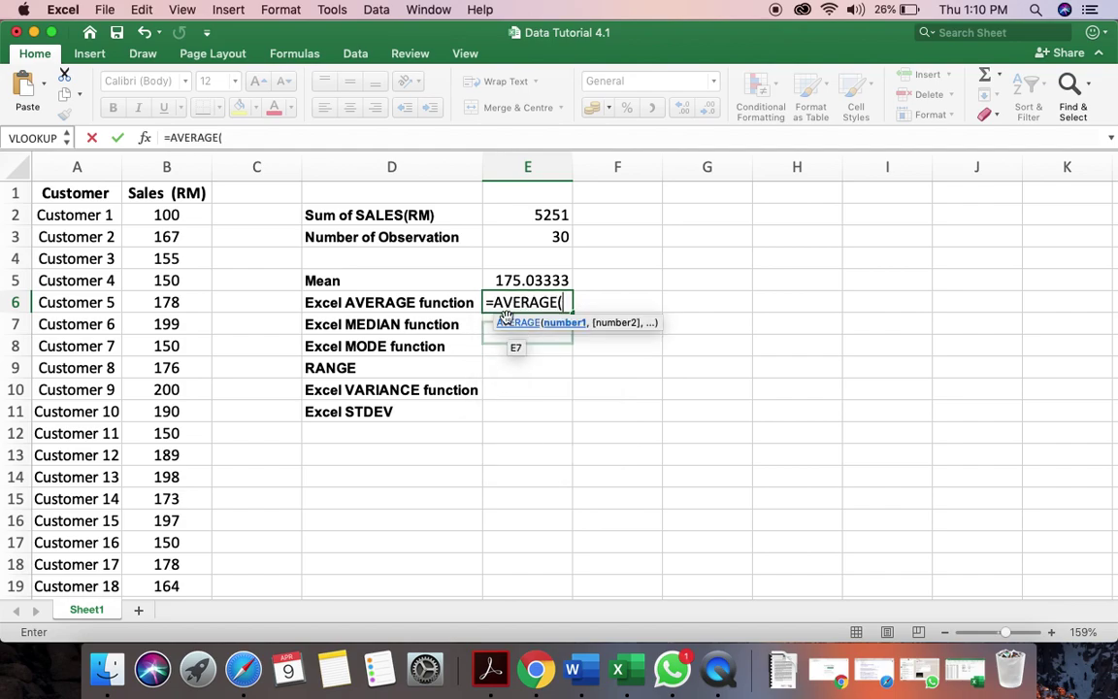
pyautogui.click(190, 215)
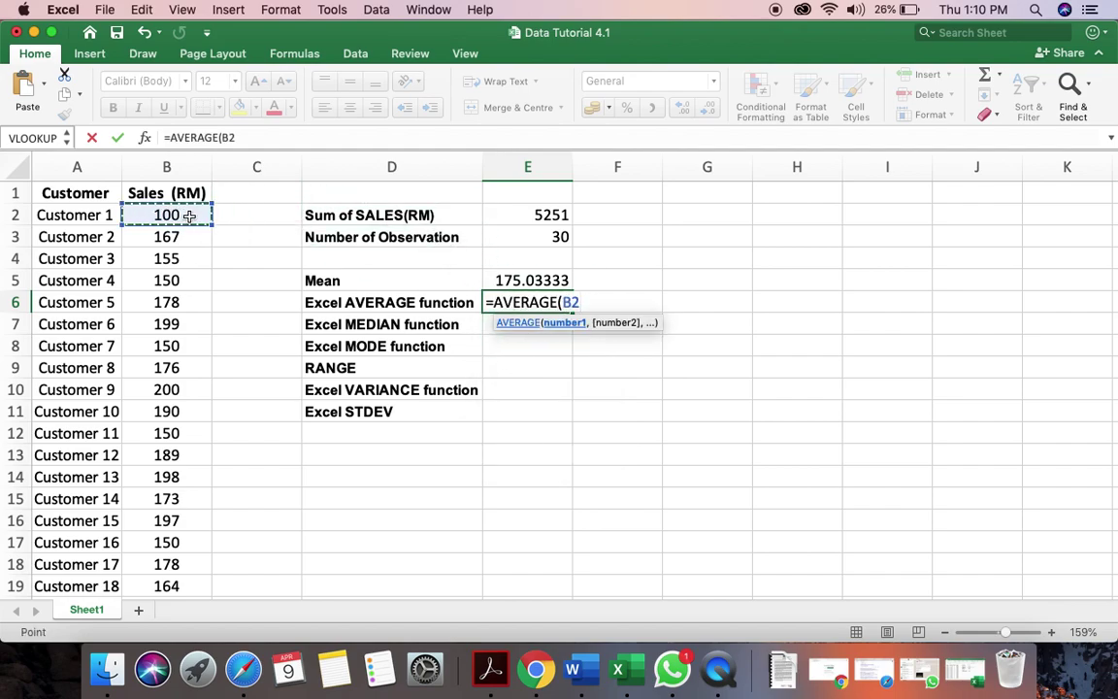
pyautogui.press('super+shift+Down')
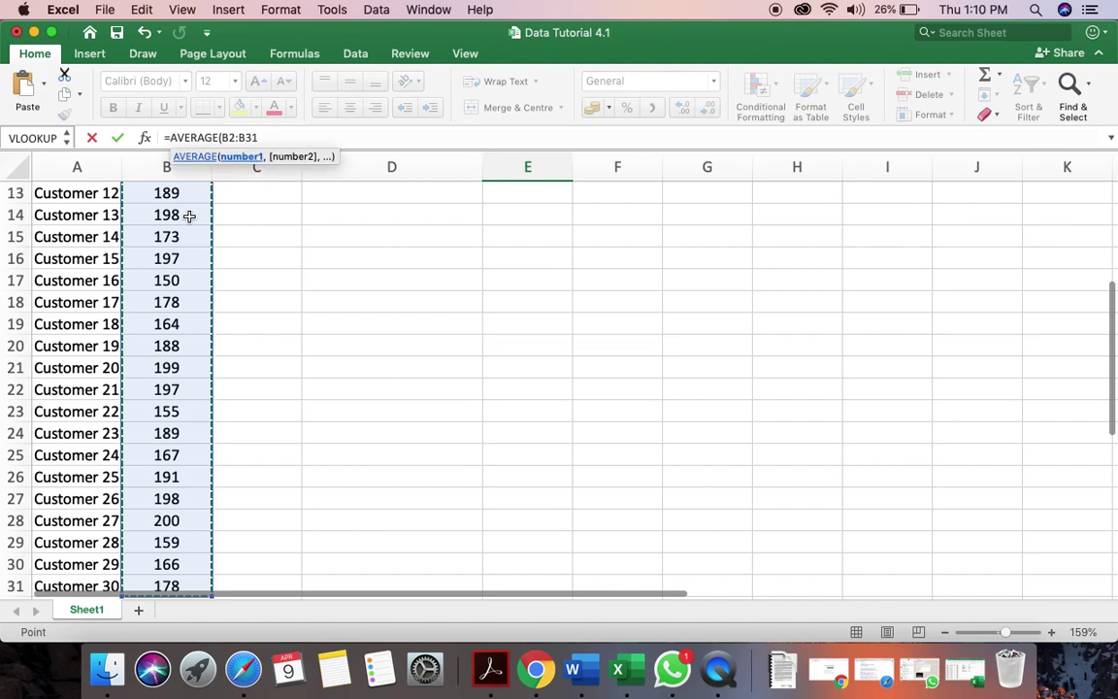
pyautogui.press('Return')
pyautogui.scroll(5, 379, 312)
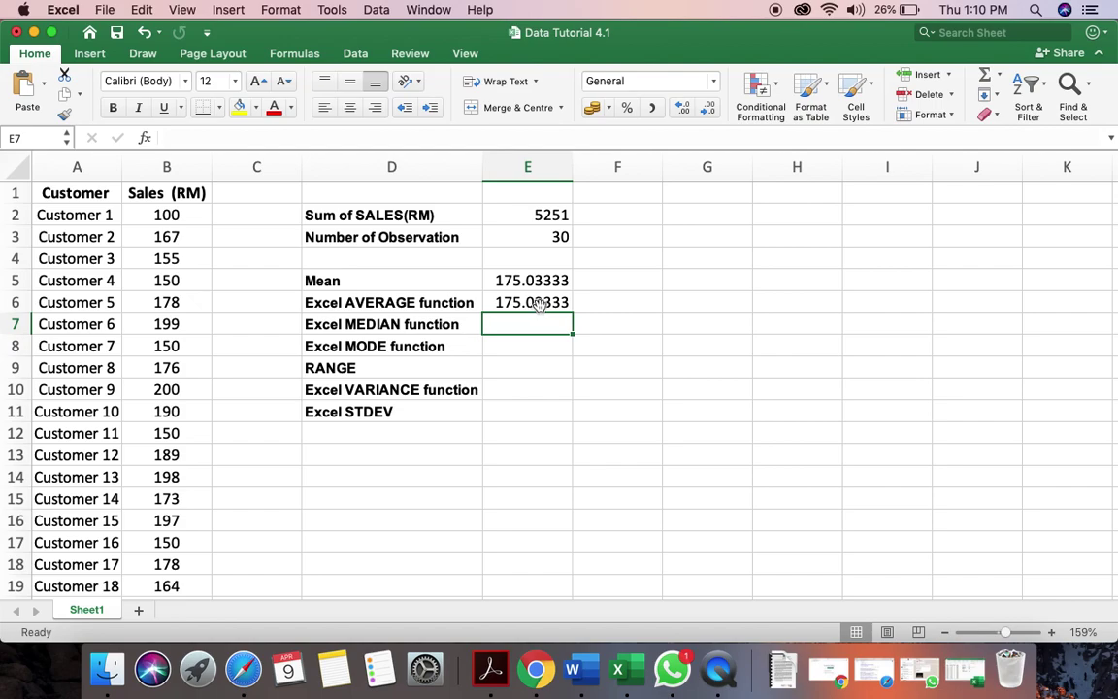
# - Calculate the median of sales in cell E7 with the MEDIAN function over B2:B31
pyautogui.doubleClick(511, 325)
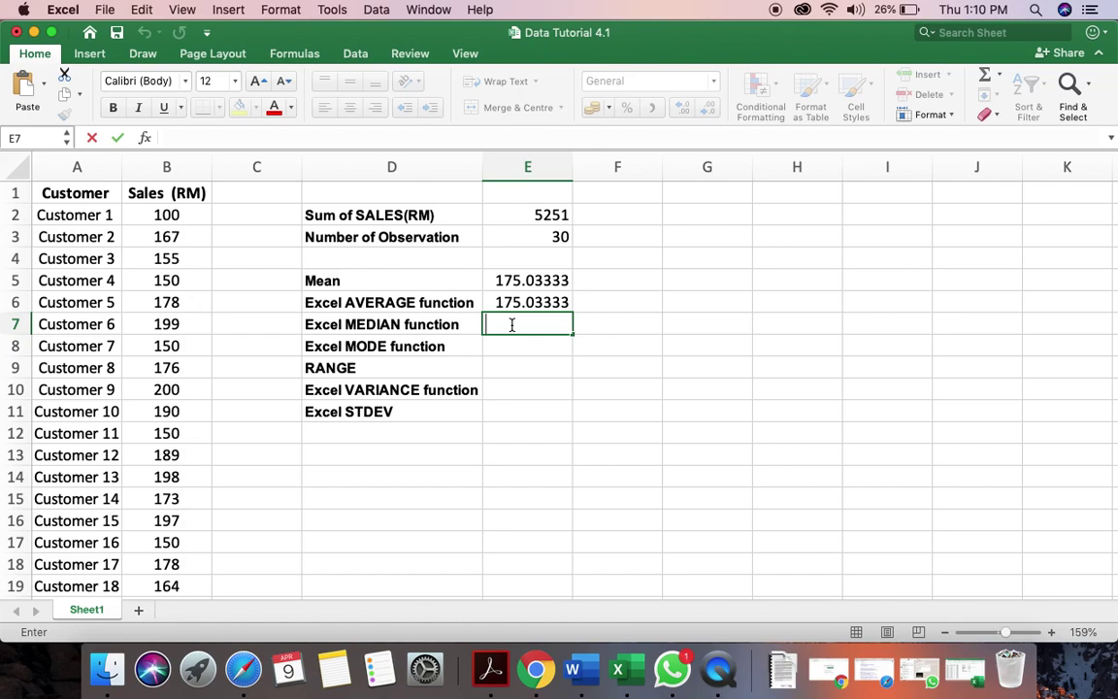
pyautogui.write('=')
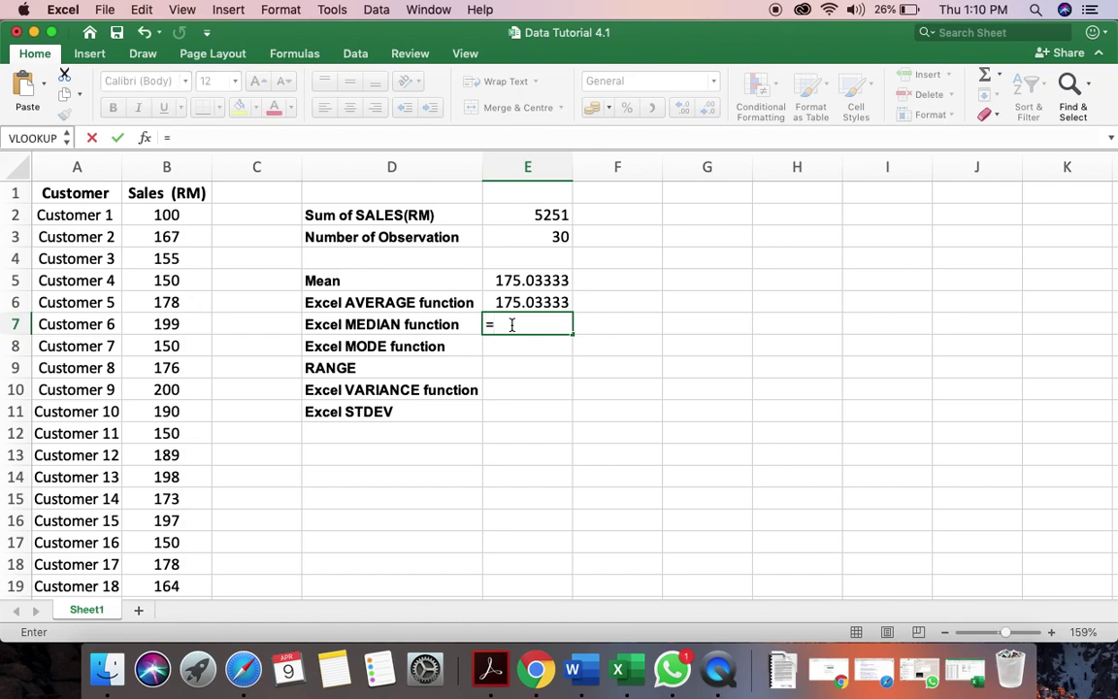
pyautogui.write('M')
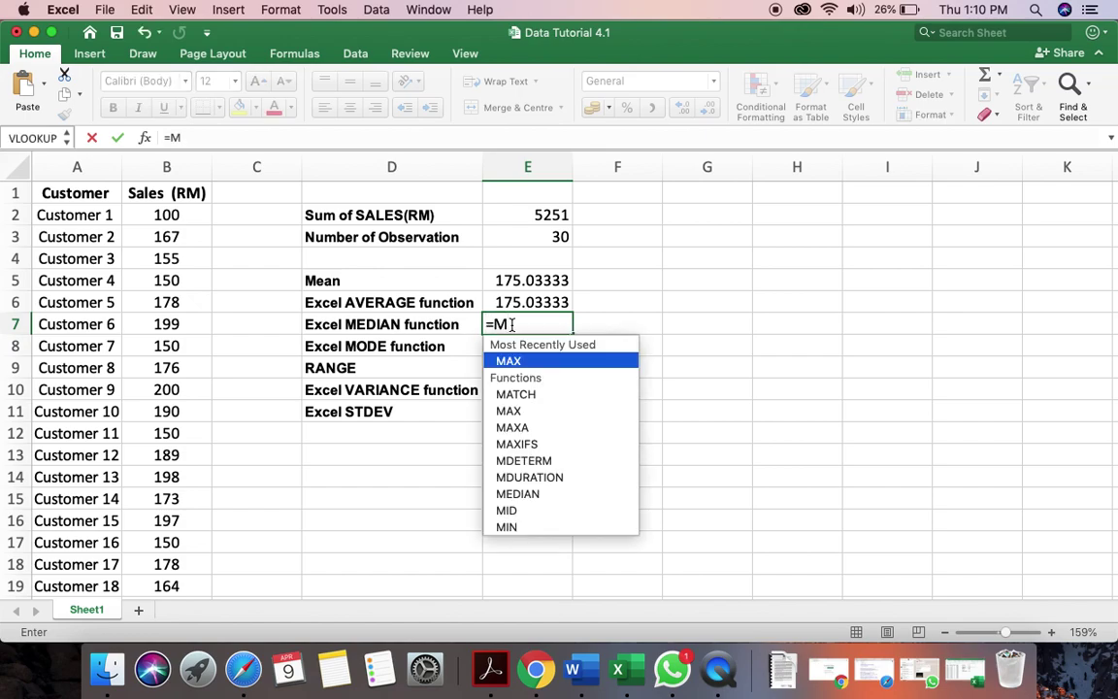
pyautogui.write('ed')
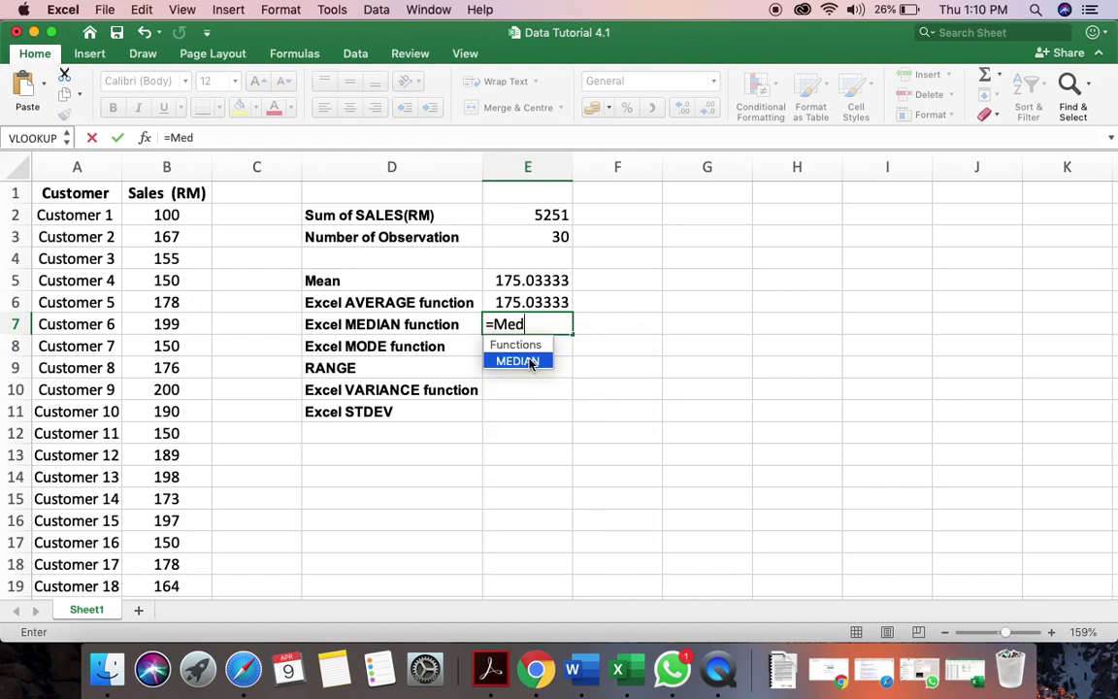
pyautogui.doubleClick(524, 361)
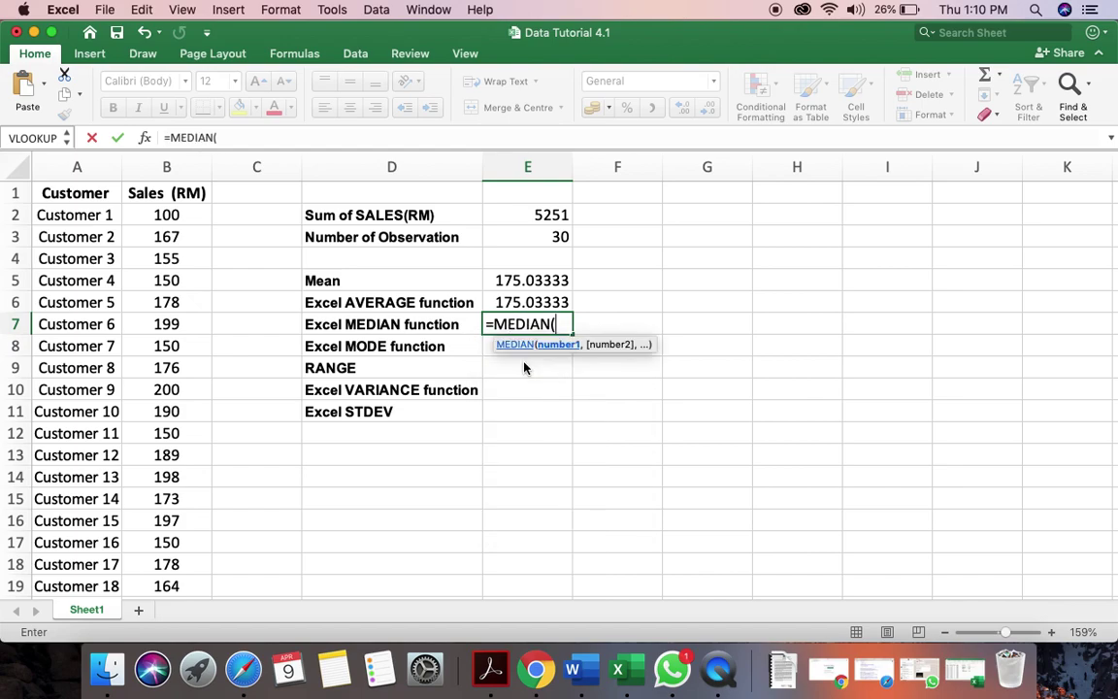
pyautogui.click(162, 214)
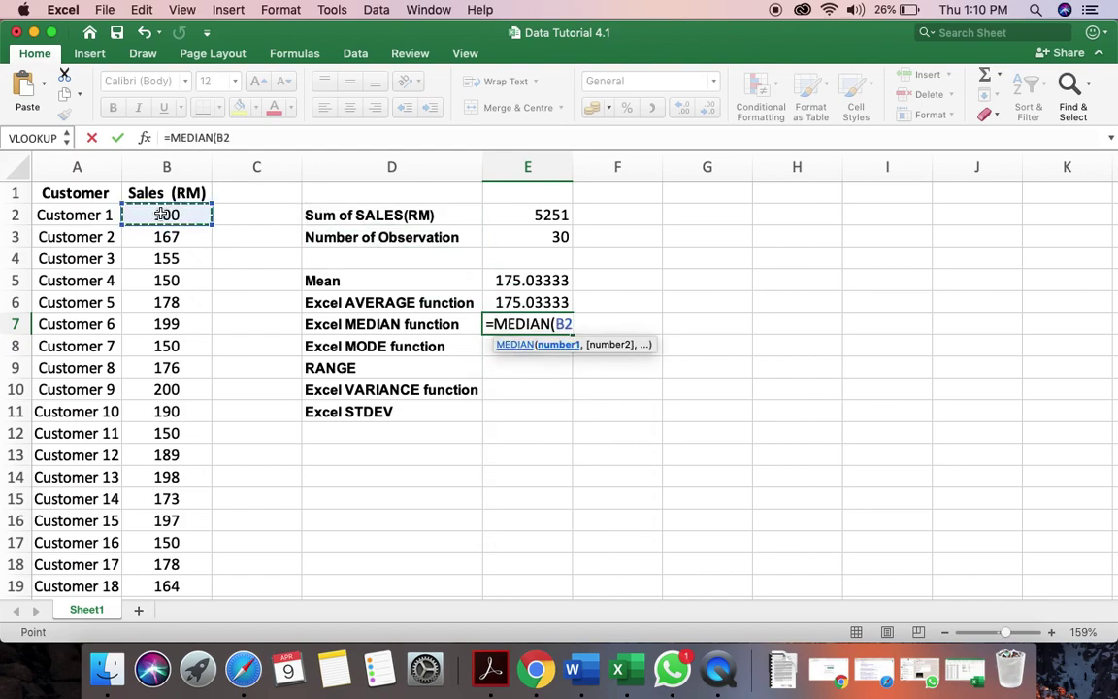
pyautogui.press('super+shift+Down')
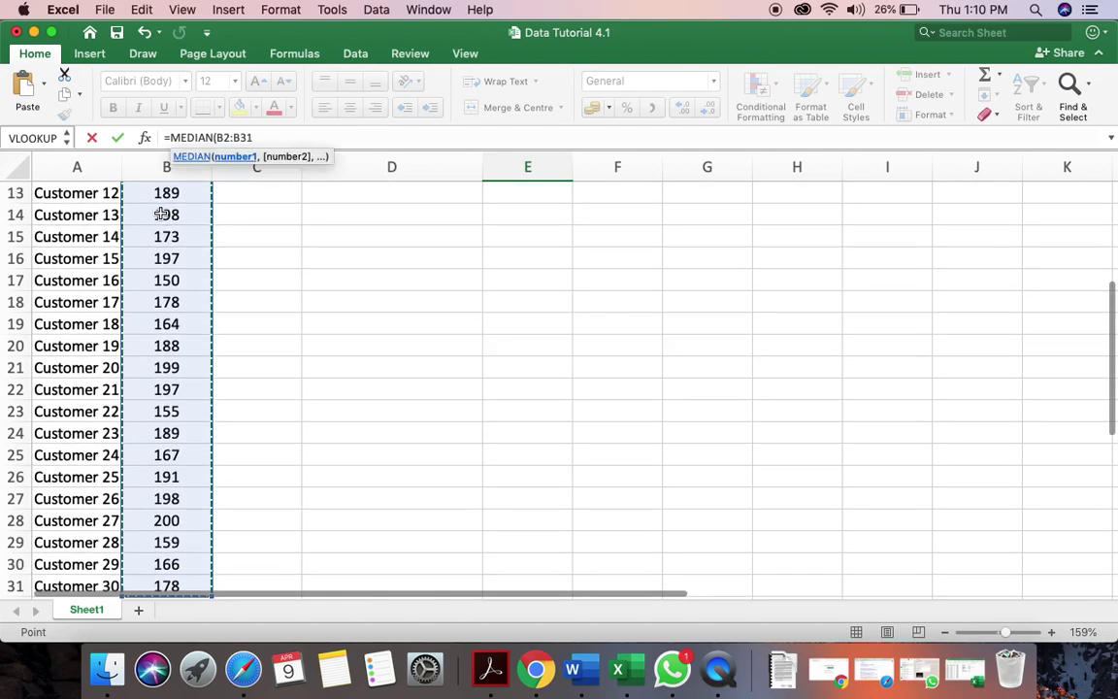
pyautogui.scroll(1, 187, 240)
pyautogui.scroll(5, 186, 241)
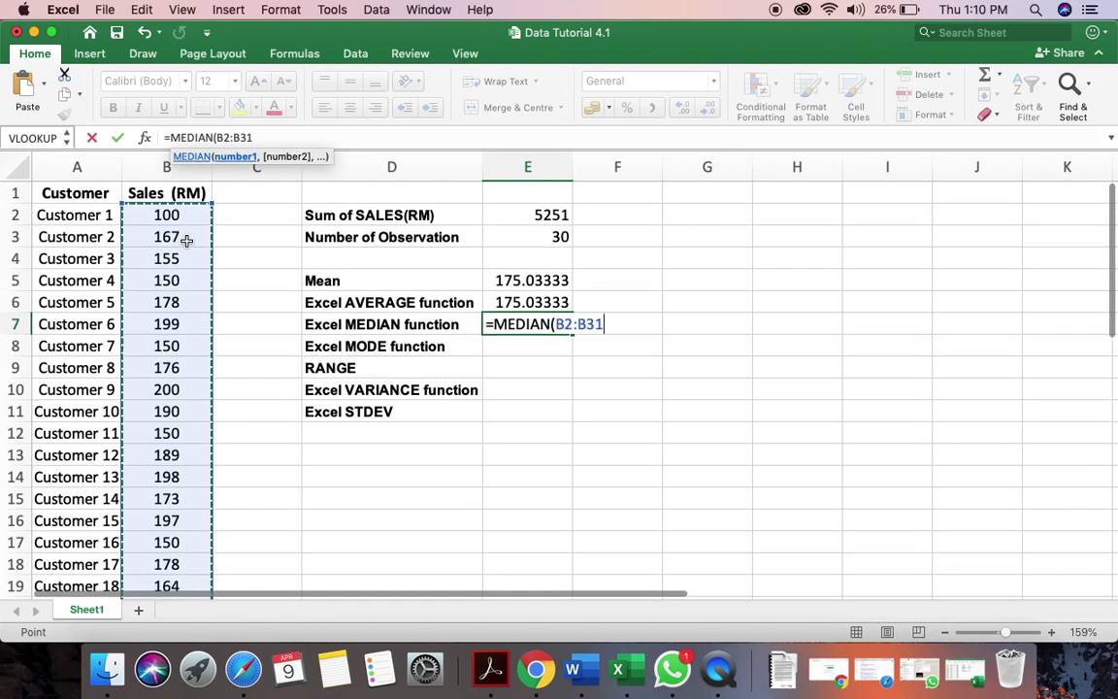
pyautogui.press('Return')
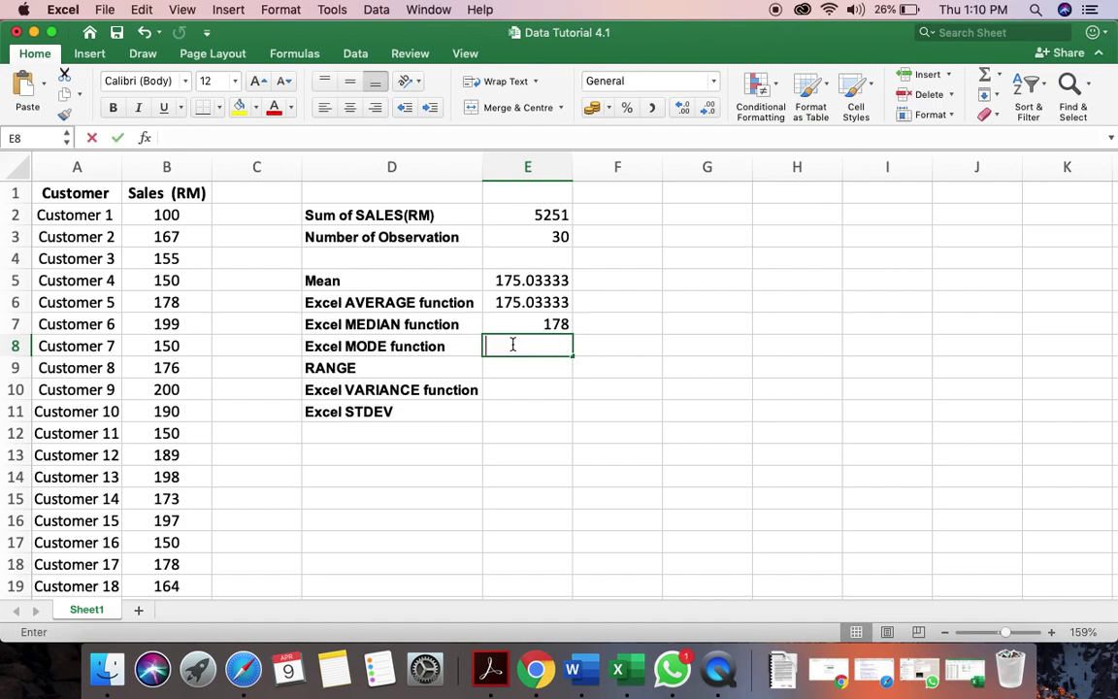
# - Calculate the mode of sales in cell E8 with the MODE compatibility function over B2:B31
pyautogui.doubleClick(512, 344)
pyautogui.write('=')
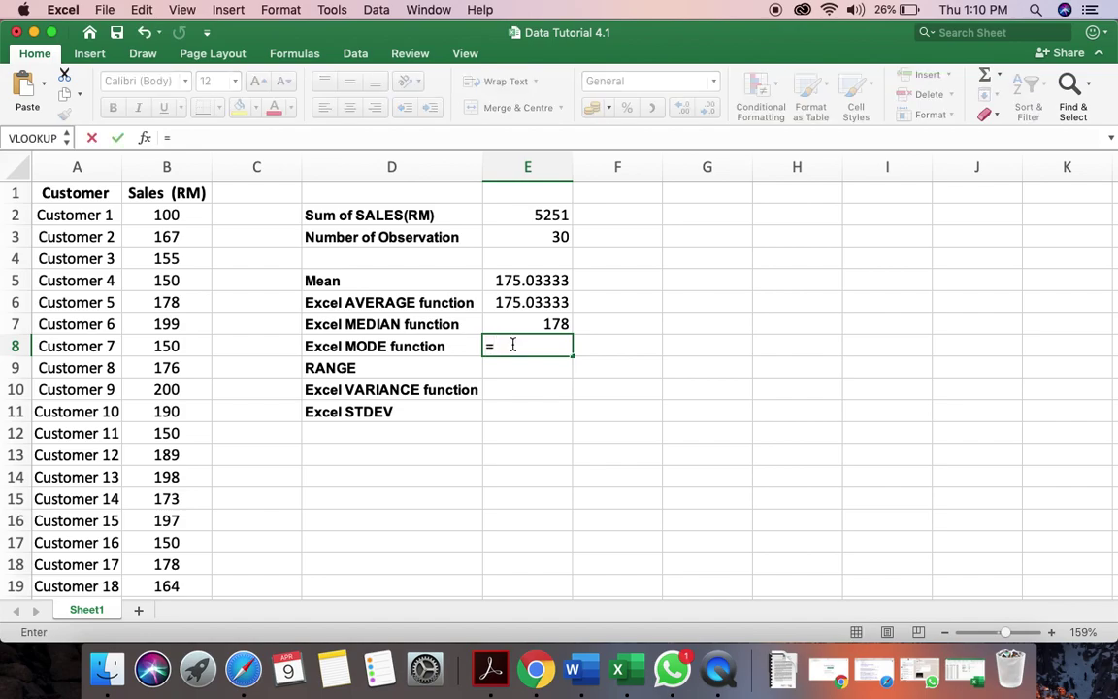
pyautogui.write('Mode')
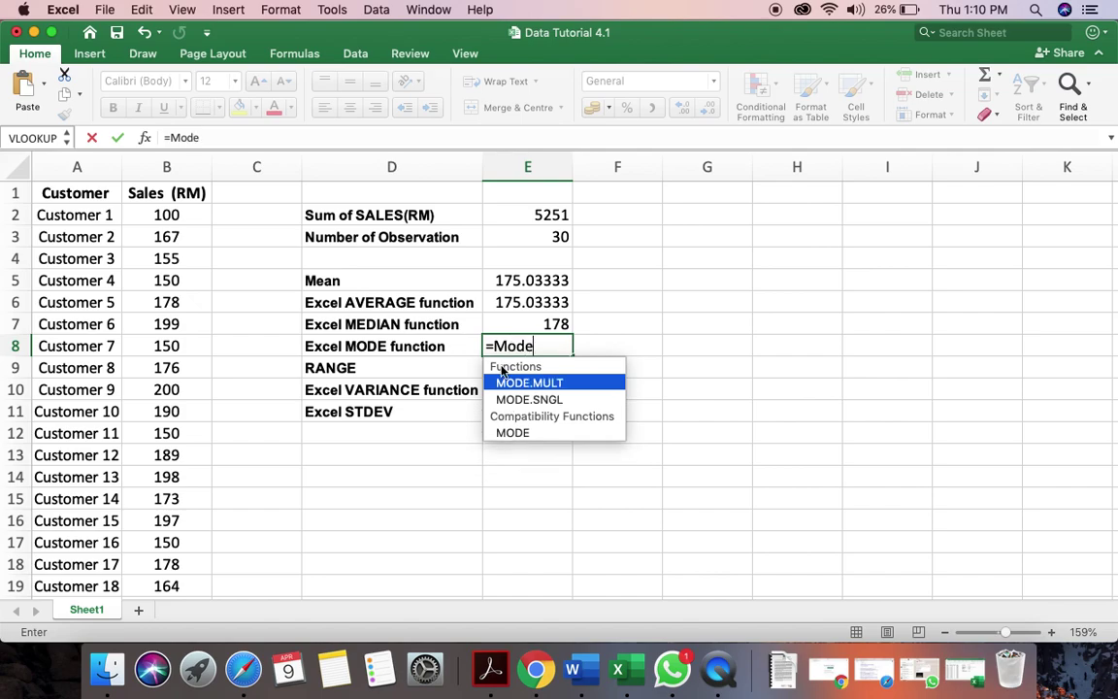
pyautogui.doubleClick(514, 434)
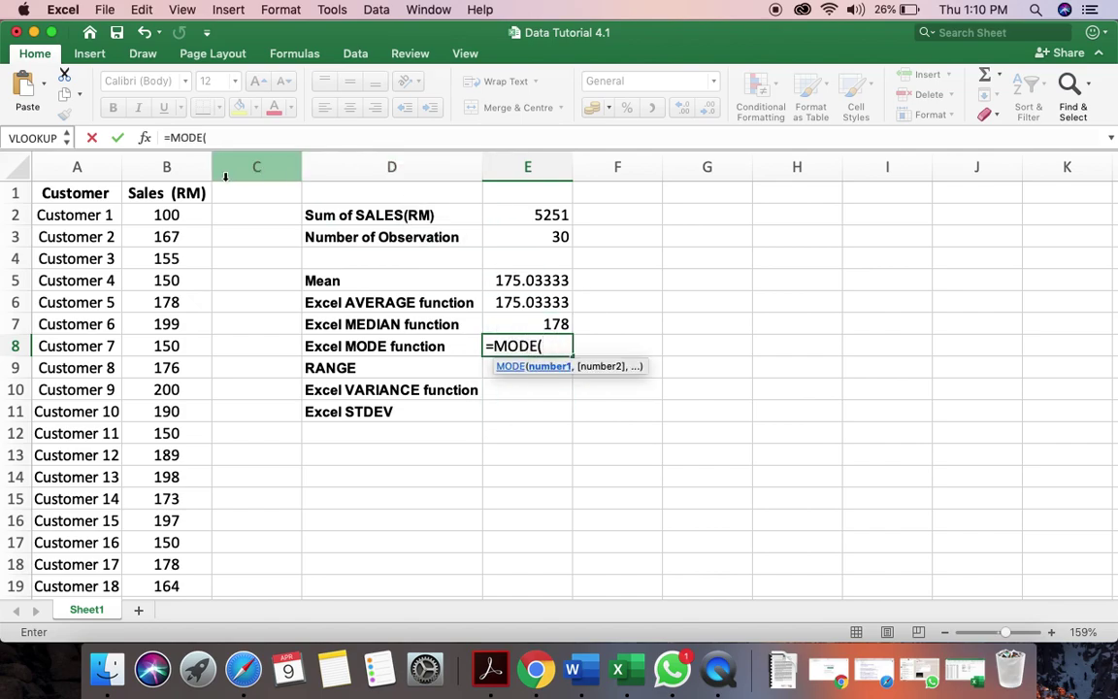
pyautogui.click(182, 216)
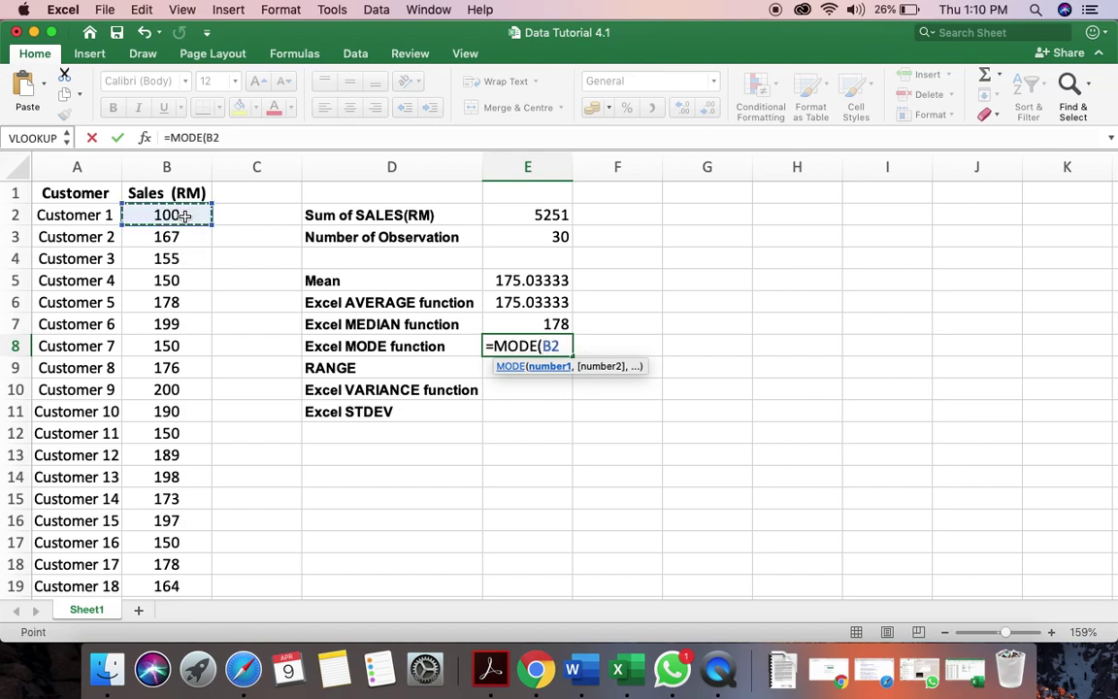
pyautogui.press('super+shift+Down')
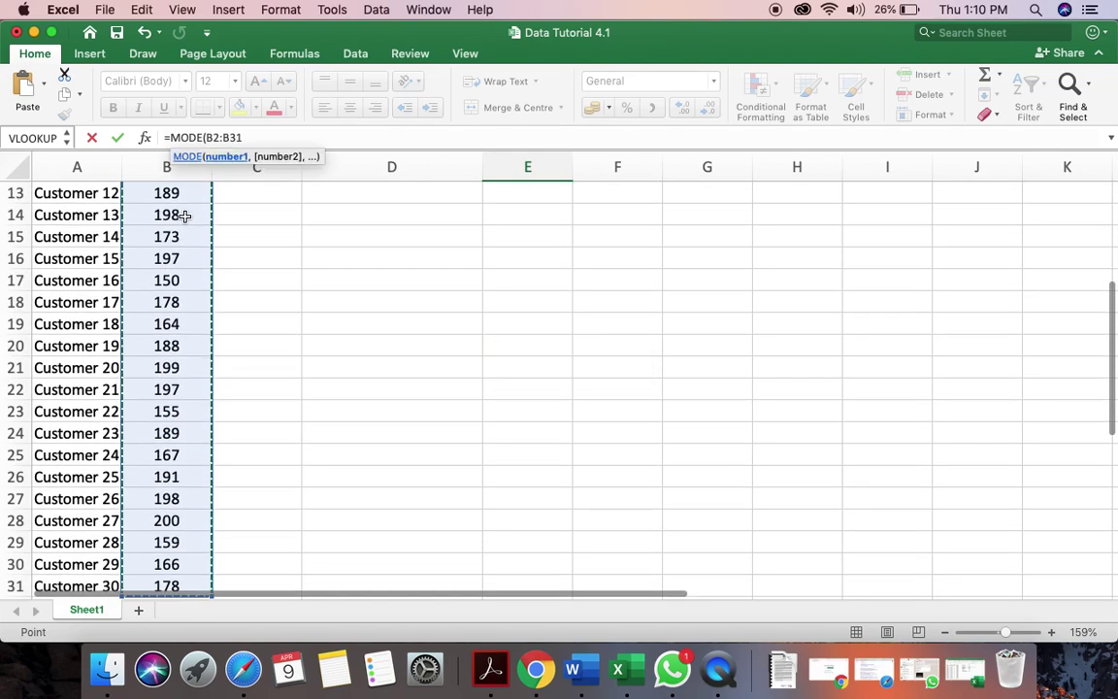
pyautogui.scroll(5, 175, 302)
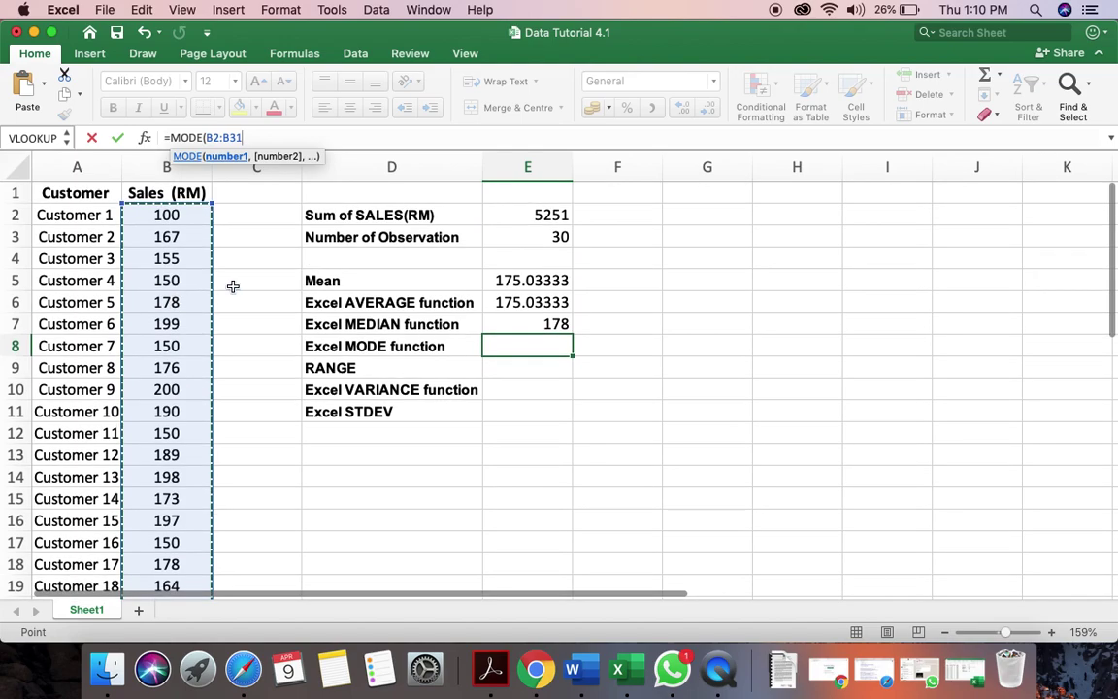
pyautogui.press('Return')
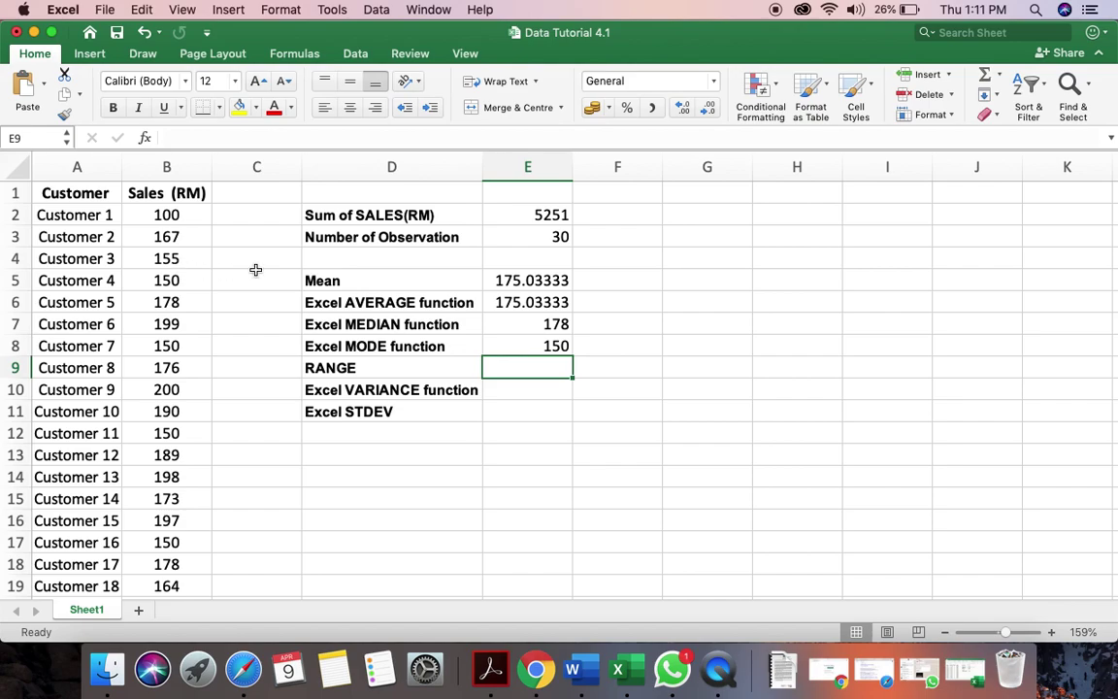
# - Begin the sales range formula in cell E9 with the MAX function over B2:B31
pyautogui.doubleClick(506, 364)
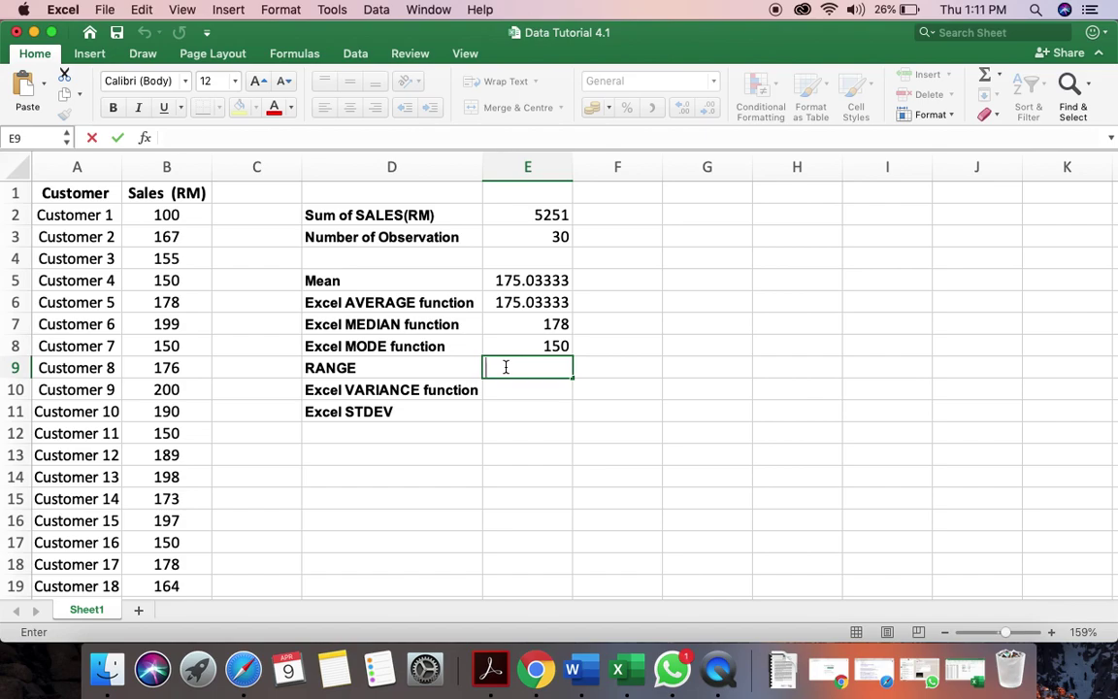
pyautogui.write('=')
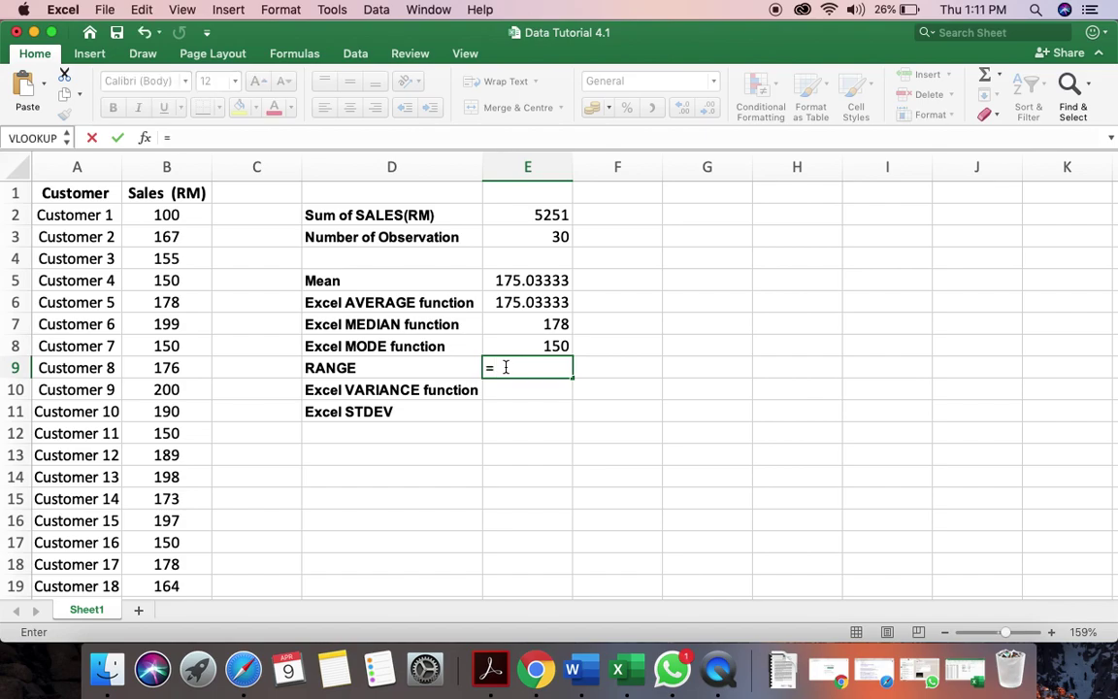
pyautogui.write('M')
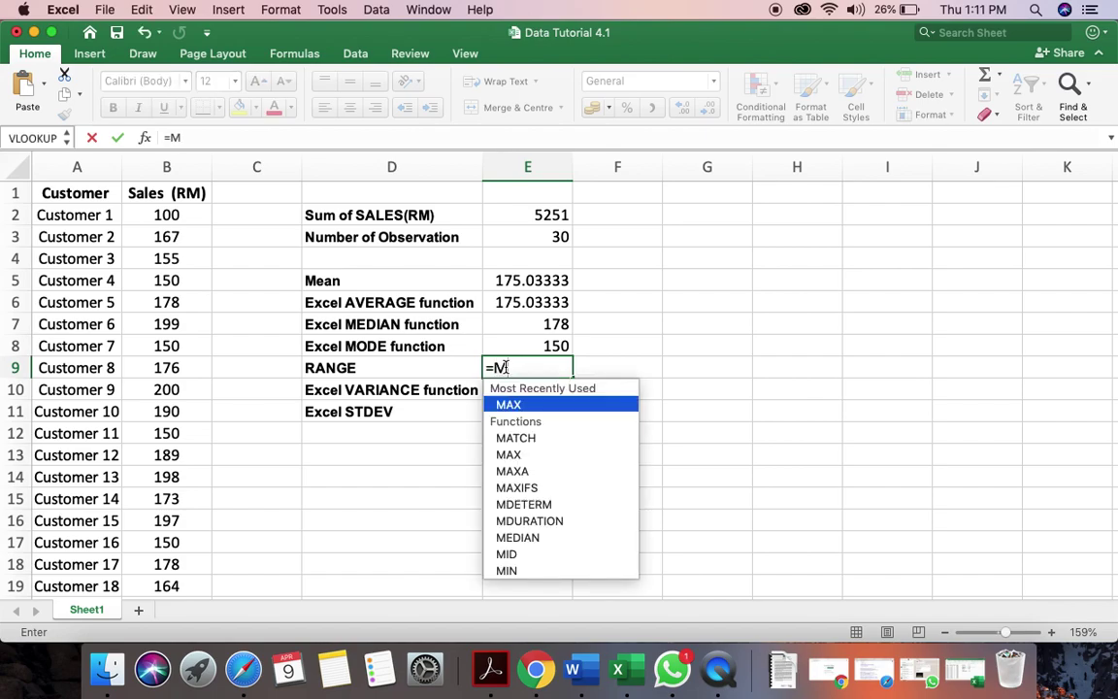
pyautogui.doubleClick(515, 407)
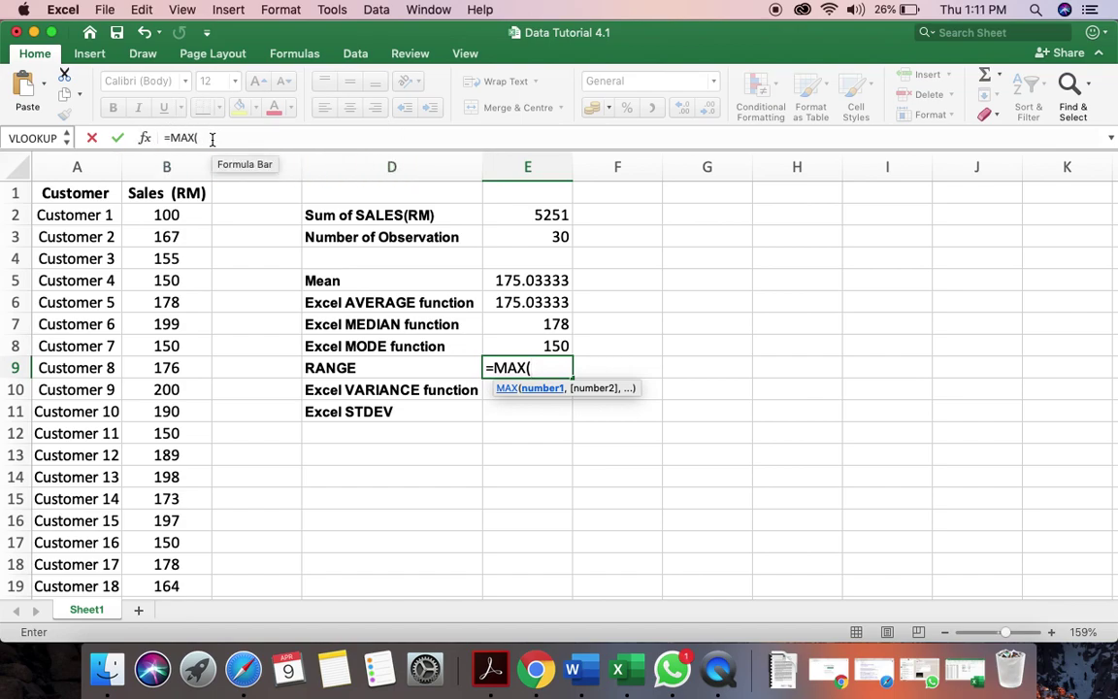
pyautogui.click(176, 215)
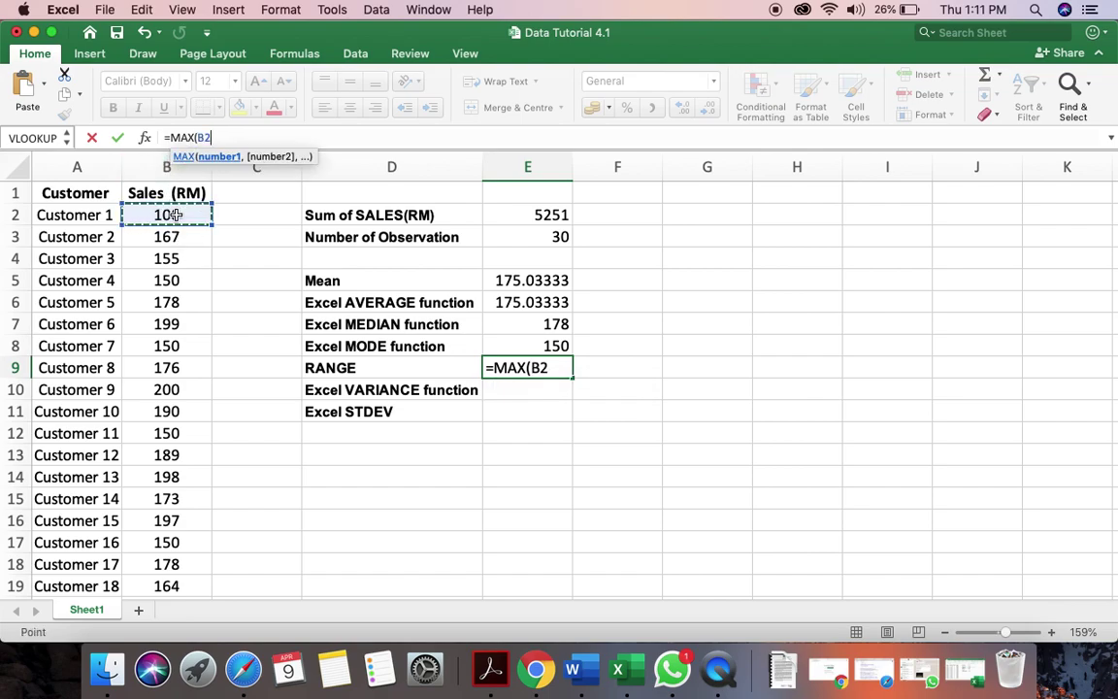
pyautogui.hotkey('ctrl', 'shift', 'Down')
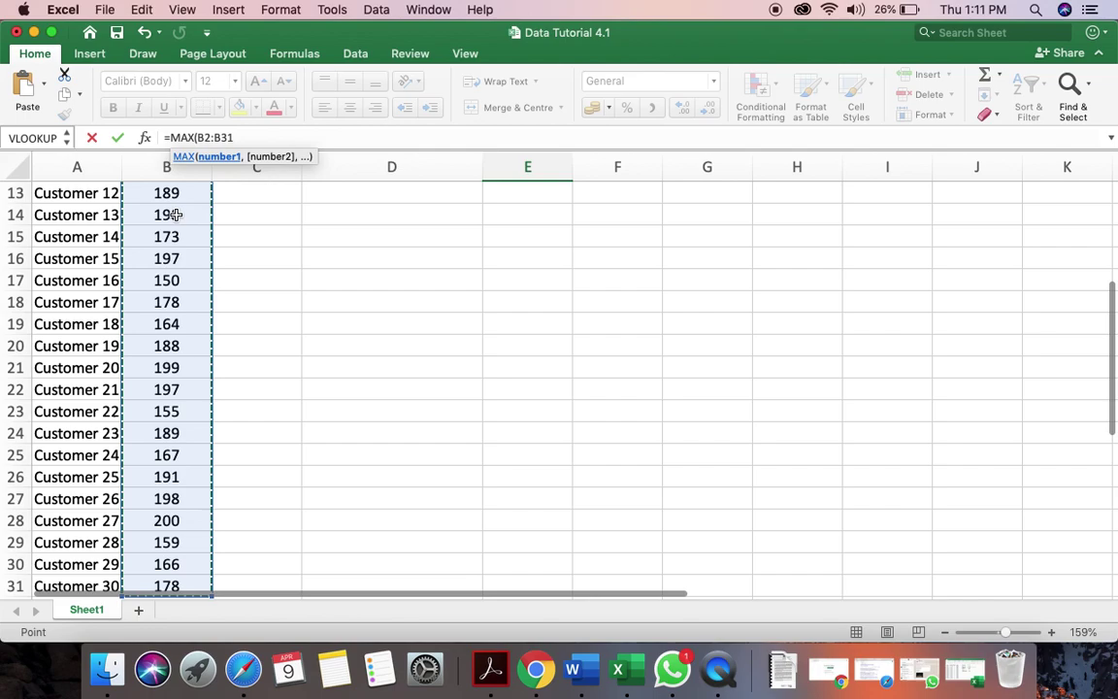
pyautogui.click(249, 133)
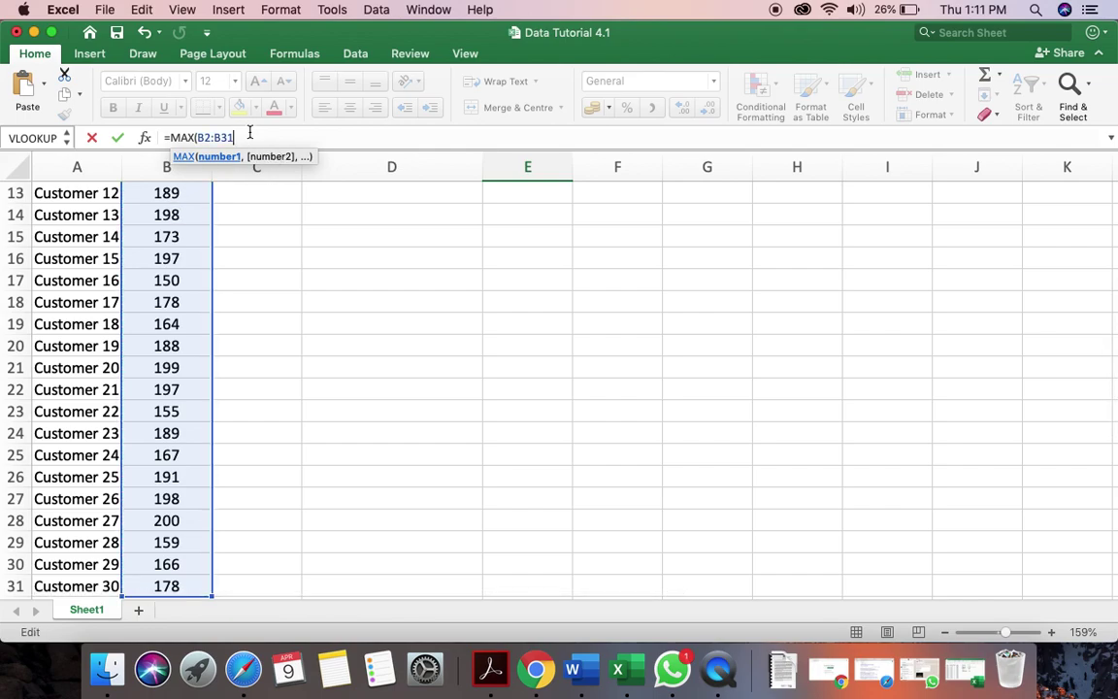
pyautogui.write(')')
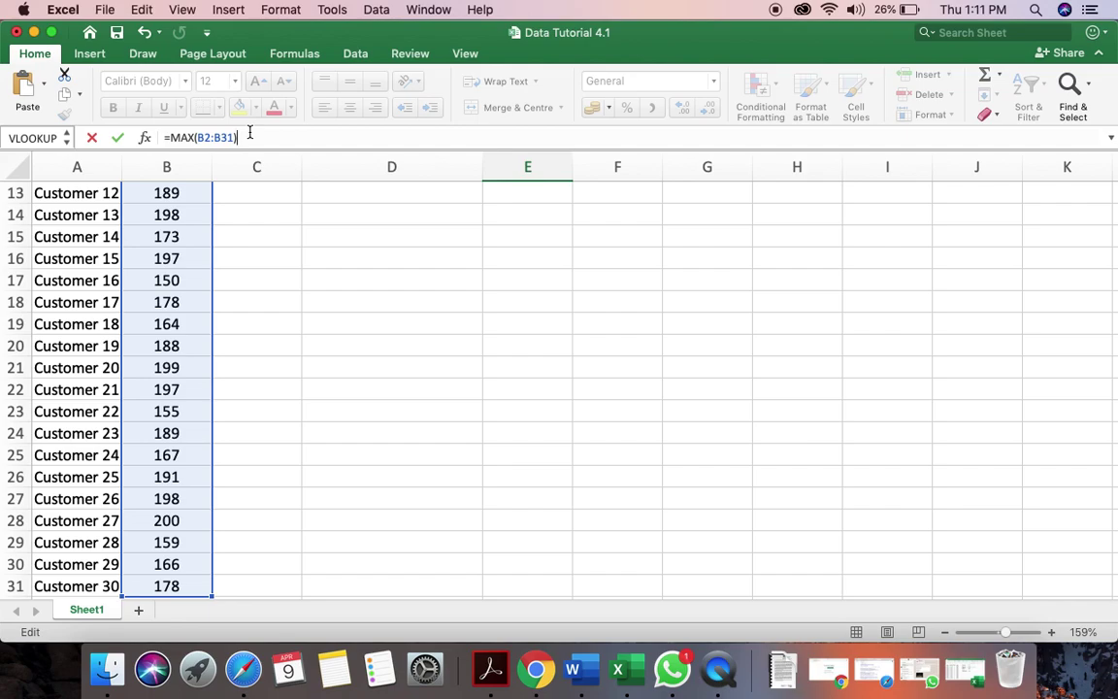
# - Complete the range formula in E9 by subtracting the MIN function over B2:B31 from the maximum
pyautogui.write('-MIN')
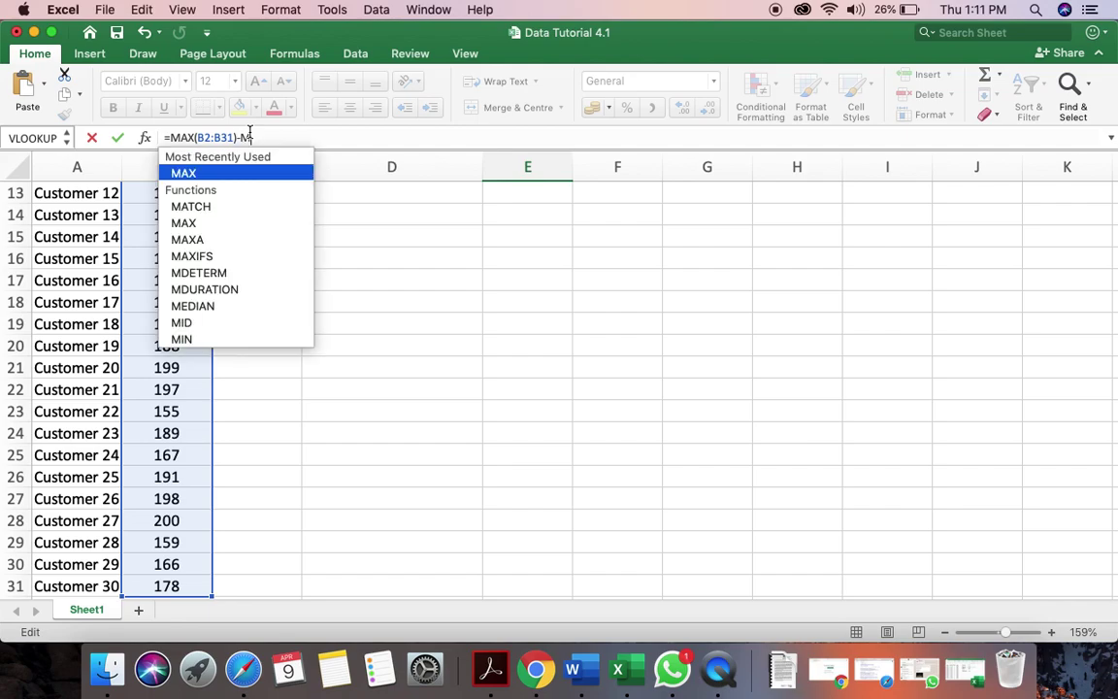
pyautogui.doubleClick(183, 175)
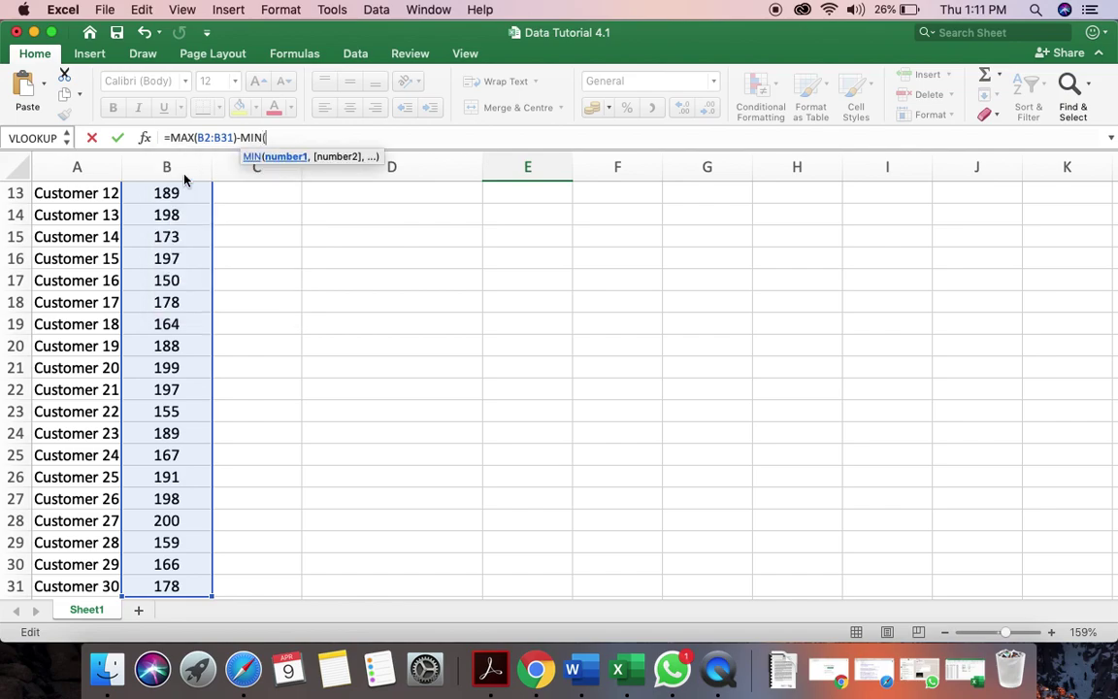
pyautogui.scroll(5, 171, 230)
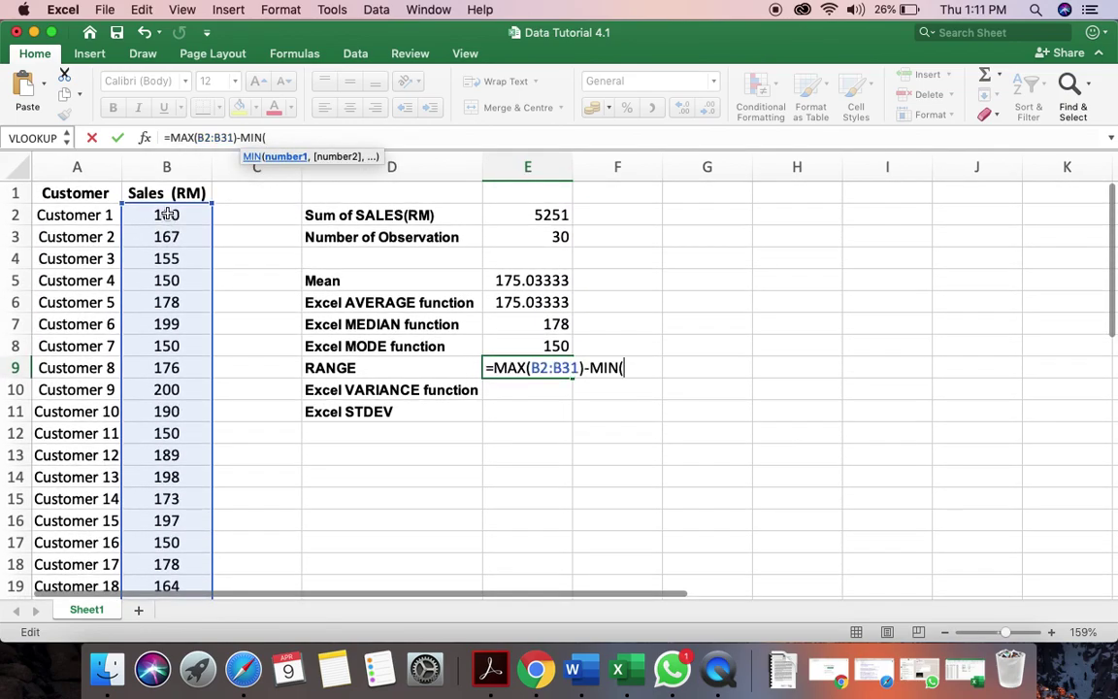
pyautogui.click(167, 215)
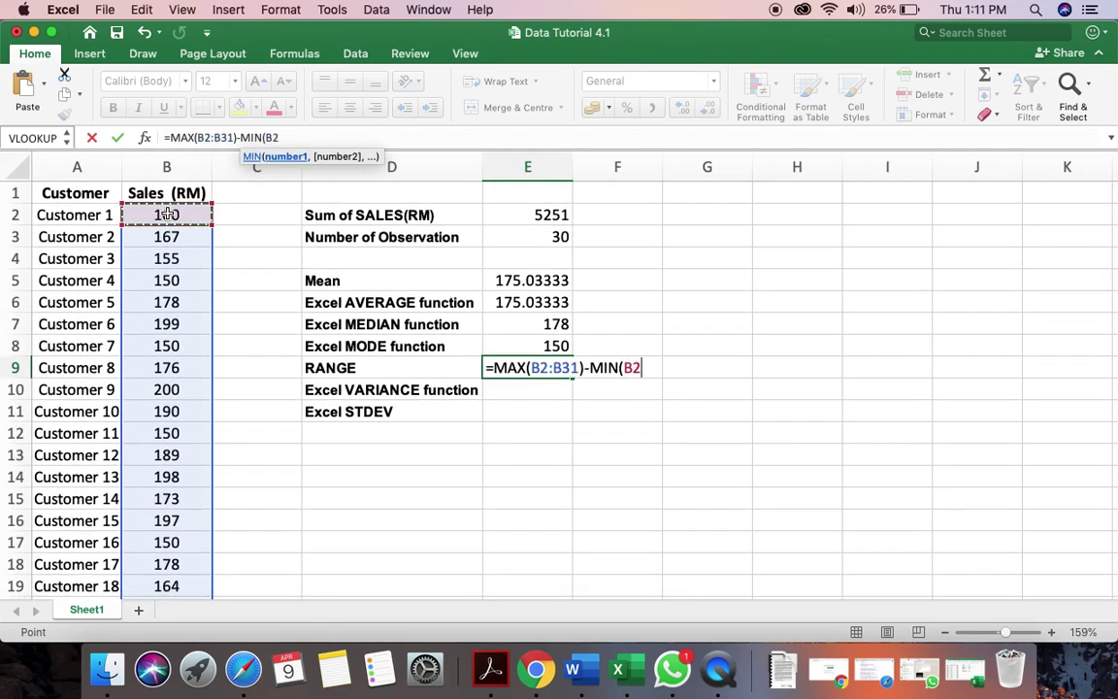
pyautogui.press('super+shift+Down')
pyautogui.click(312, 137)
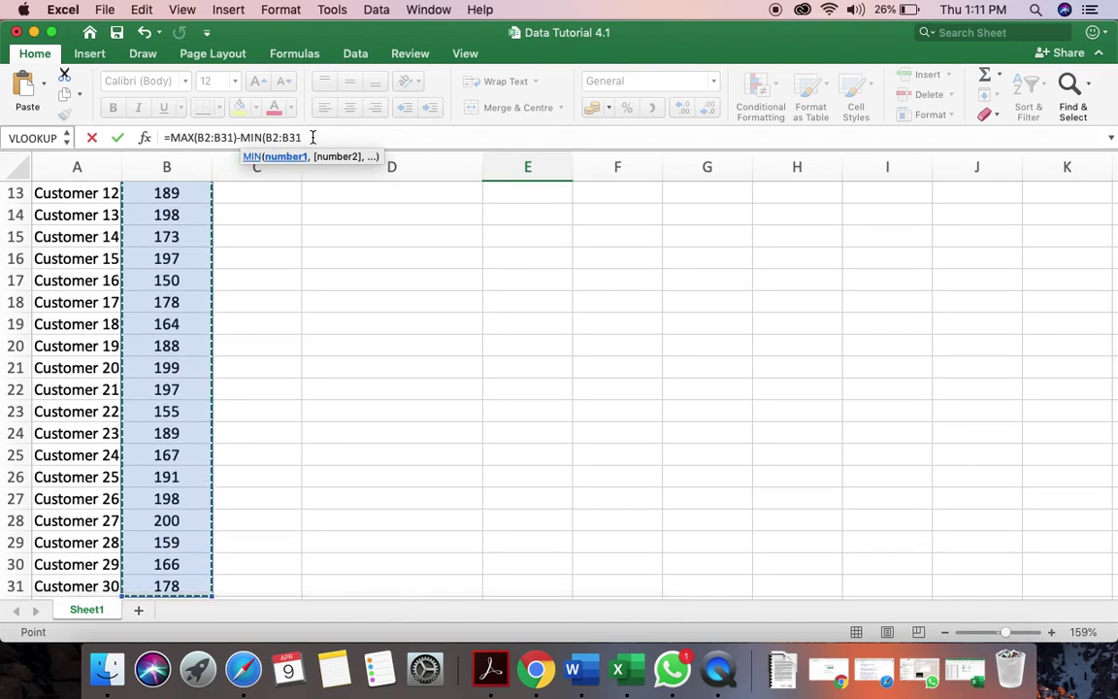
pyautogui.write(')')
pyautogui.write(')')
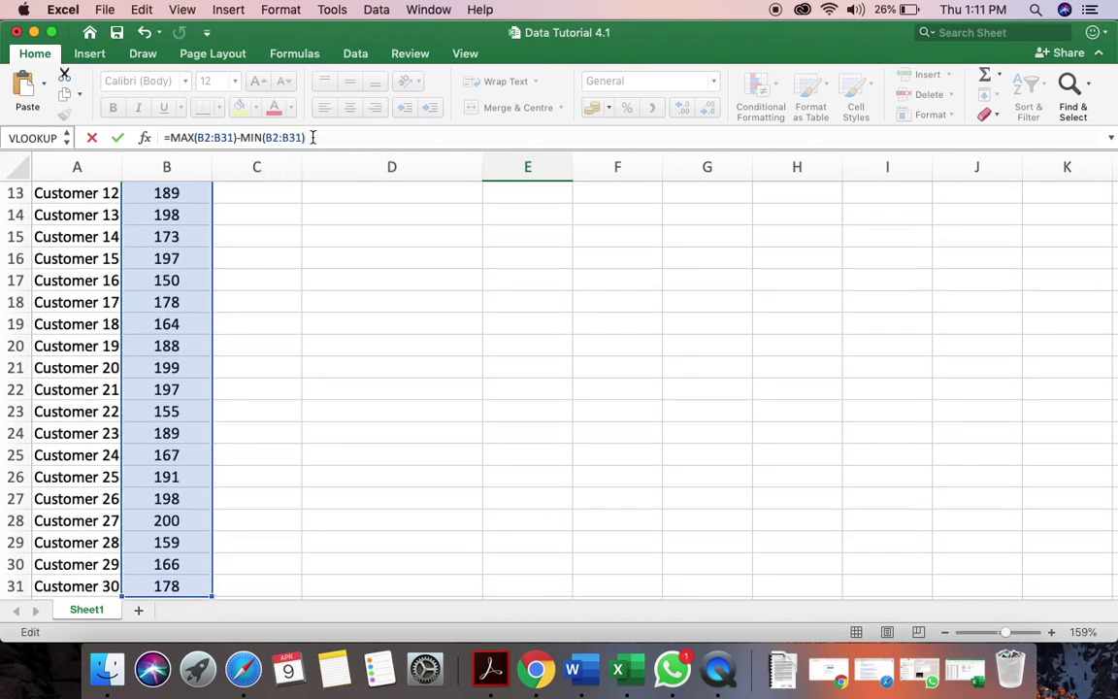
pyautogui.scroll(5, 332, 275)
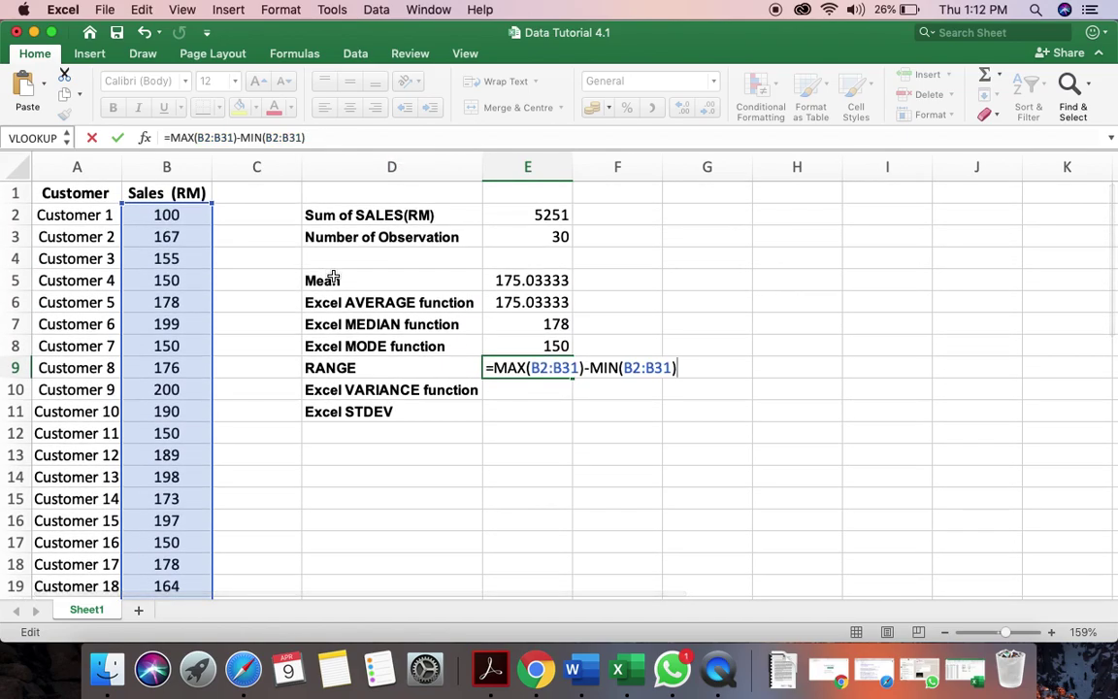
pyautogui.press('Return')
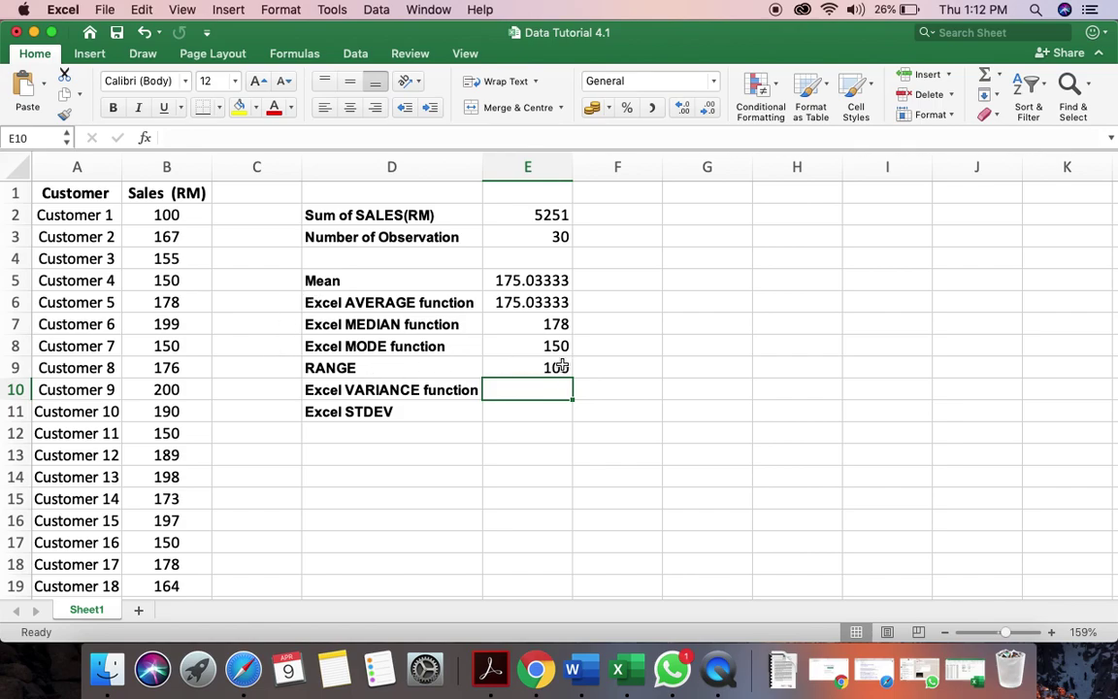
# - Start a formula in cell E10 for the variance of sales
pyautogui.doubleClick(516, 392)
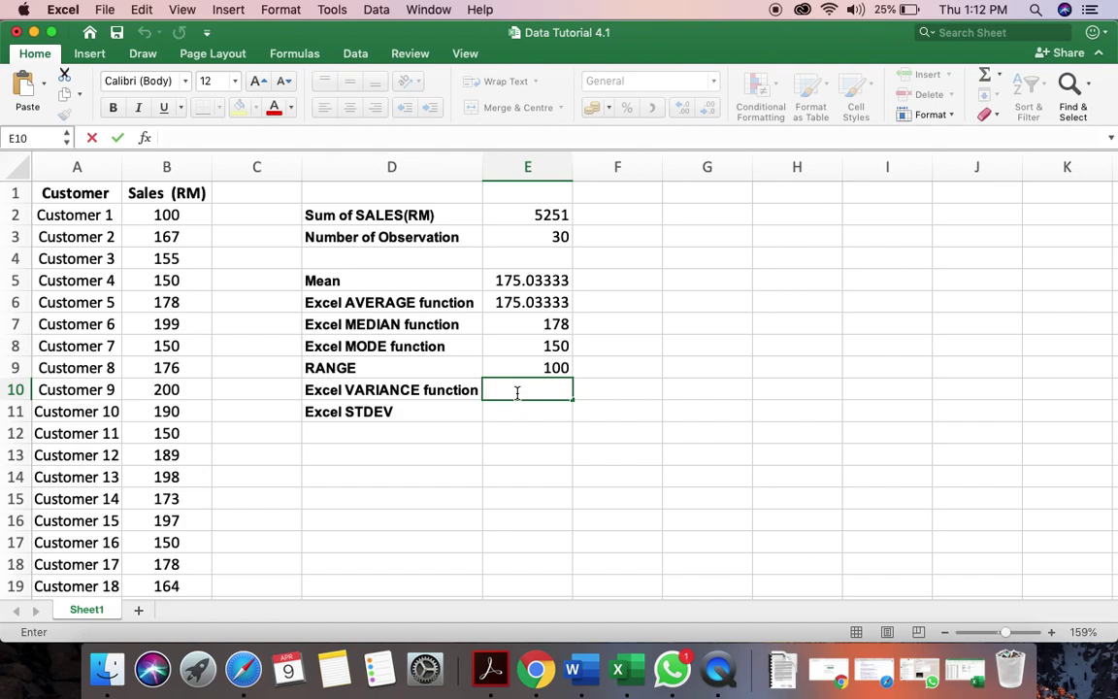
pyautogui.write('=')
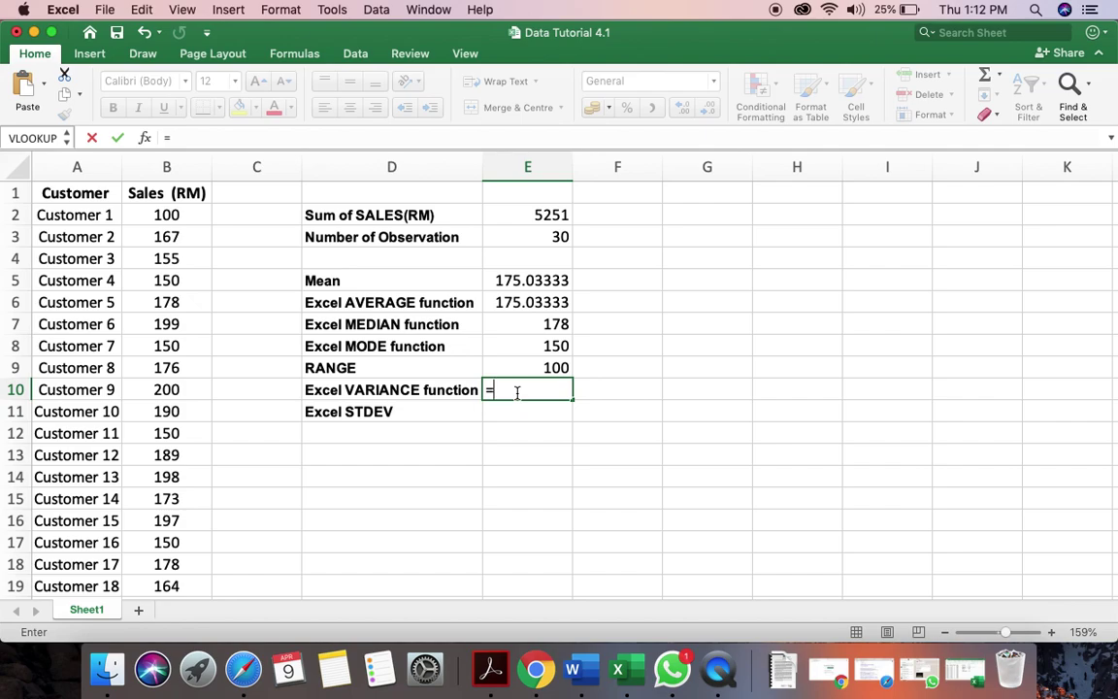
pyautogui.write('VA')
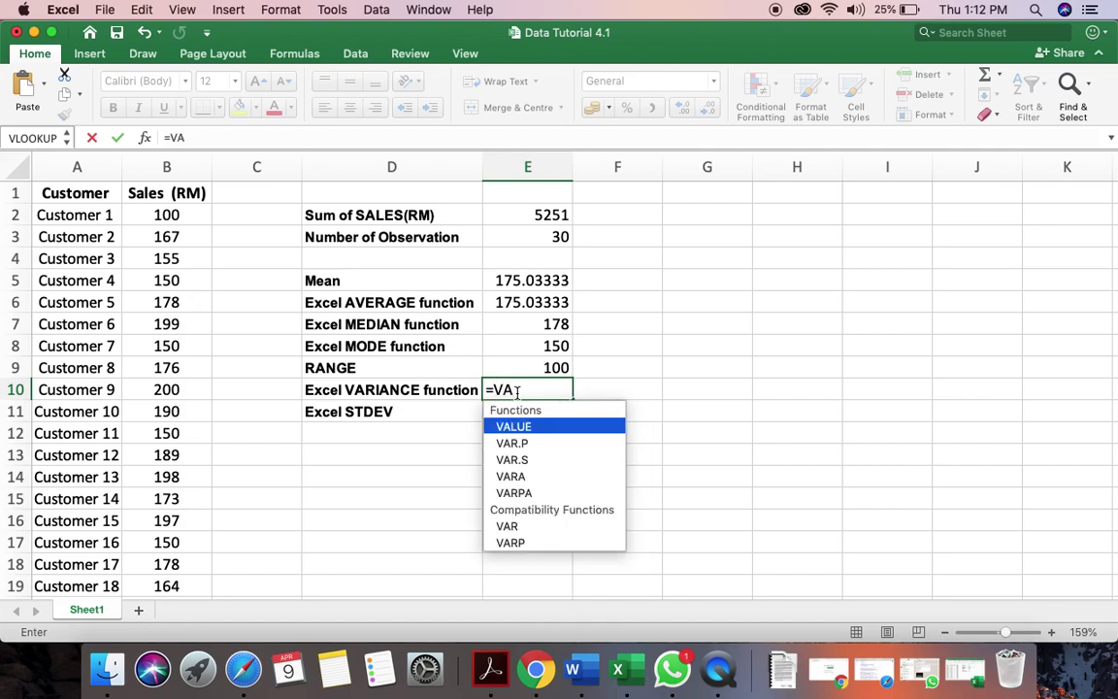
pyautogui.write('ei')
pyautogui.press('BackSpace')
pyautogui.press('BackSpace')
pyautogui.press('BackSpace')
pyautogui.write('ari')
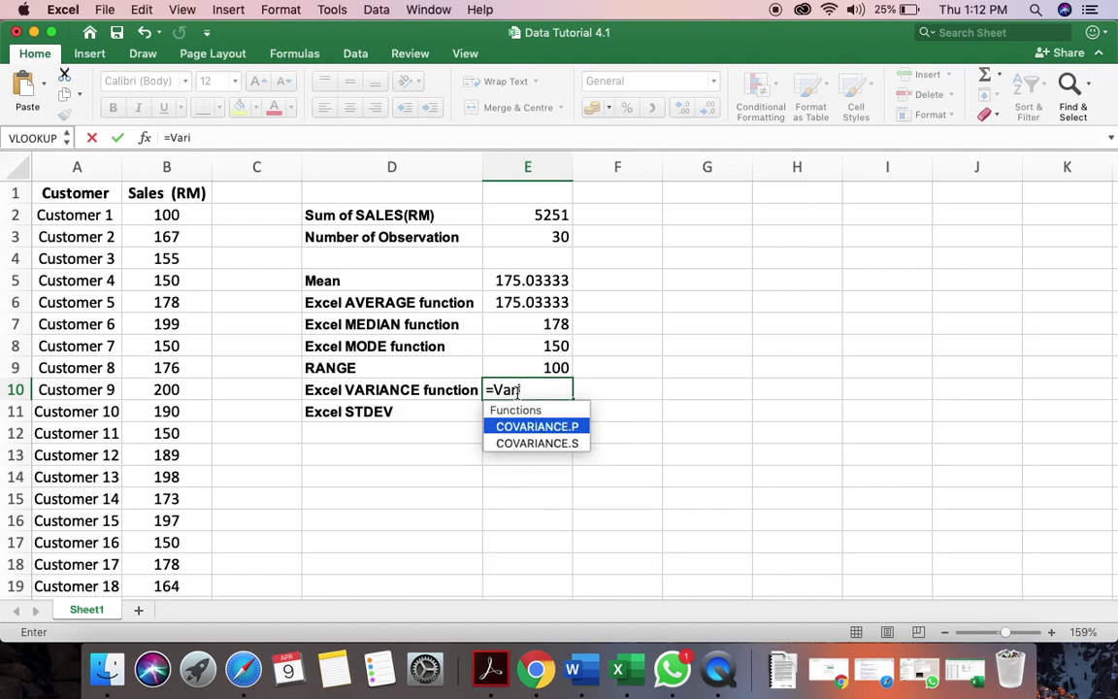
pyautogui.write('an')
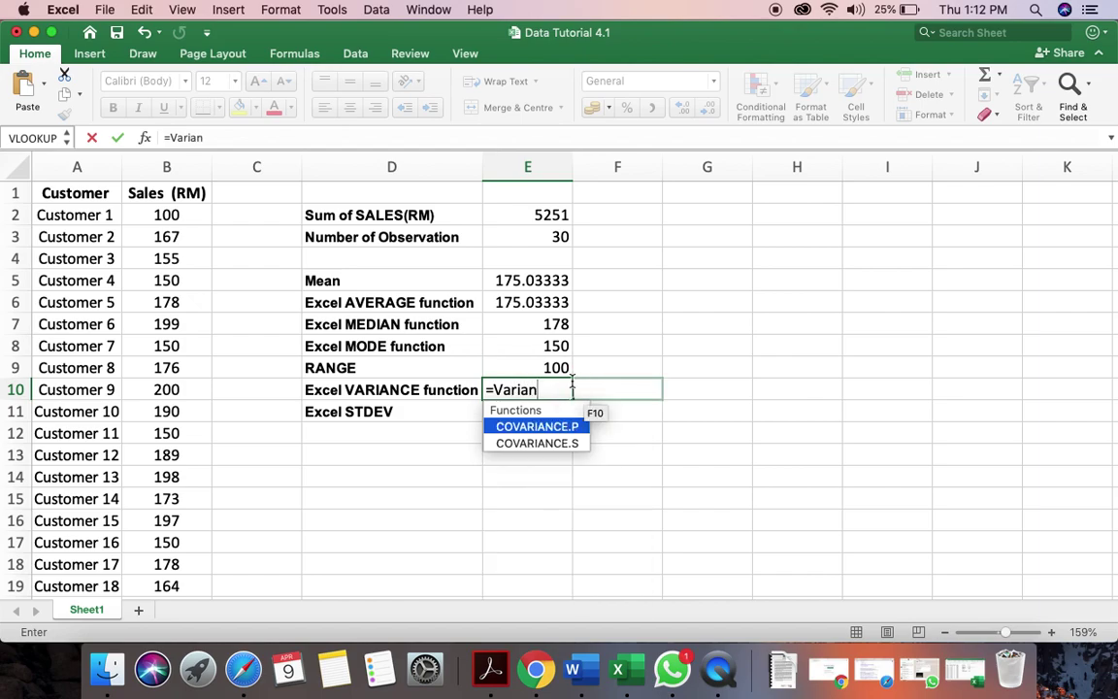
pyautogui.write('ce')
pyautogui.press('BackSpace')
pyautogui.press('BackSpace')
pyautogui.press('BackSpace')
pyautogui.press('BackSpace')
pyautogui.press('BackSpace')
pyautogui.press('BackSpace')
pyautogui.press('BackSpace')
pyautogui.press('BackSpace')
# - Complete the formula in E10 with the sample variance function VAR.S over B2:B31
pyautogui.write('v')
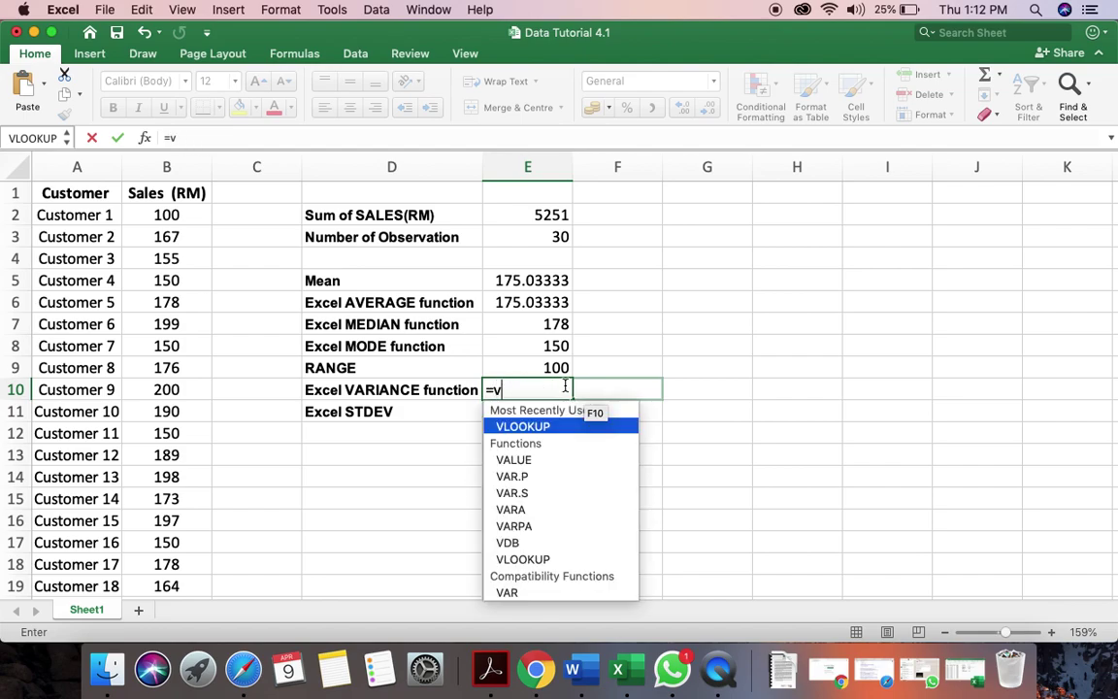
pyautogui.write('a')
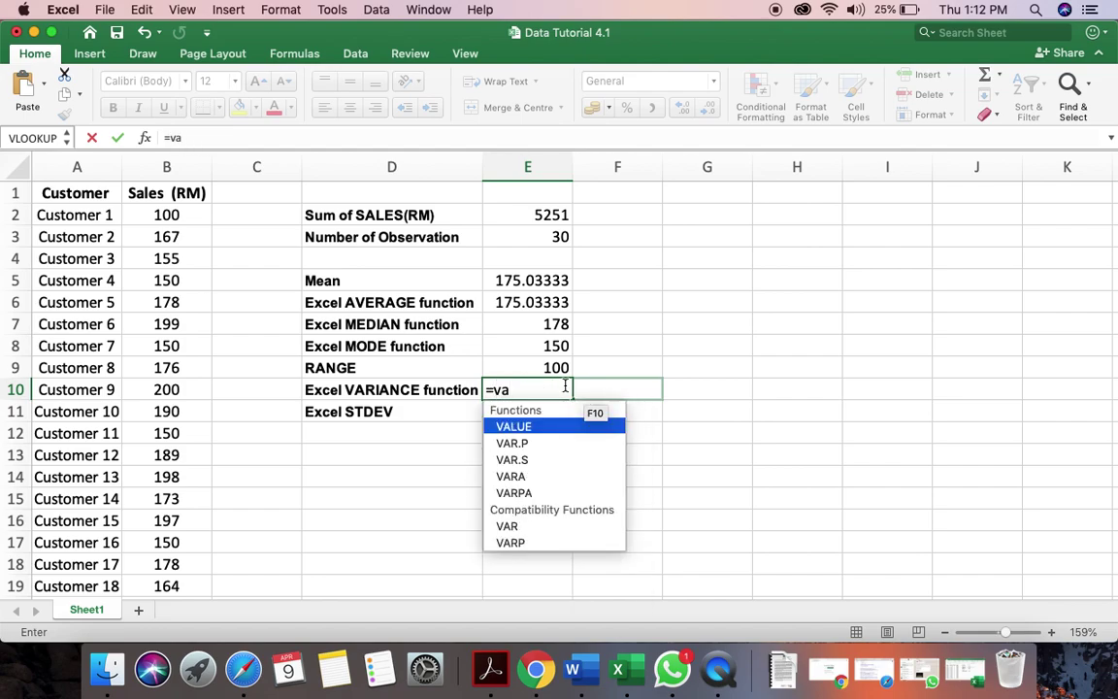
pyautogui.write('r')
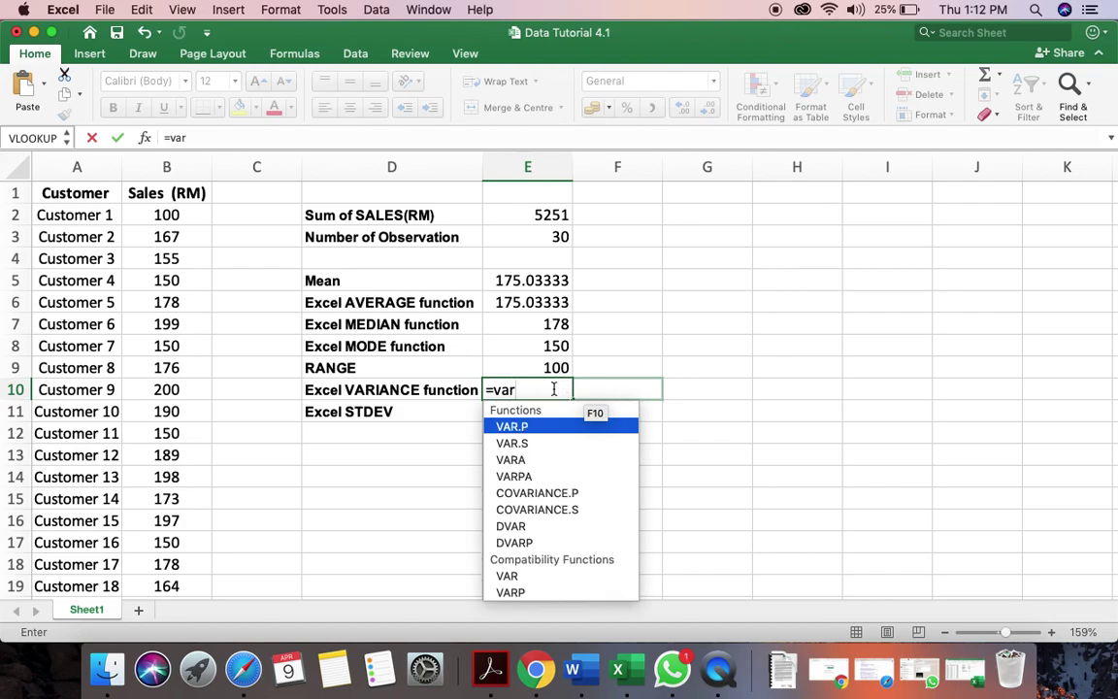
pyautogui.scroll(-1, 551, 529)
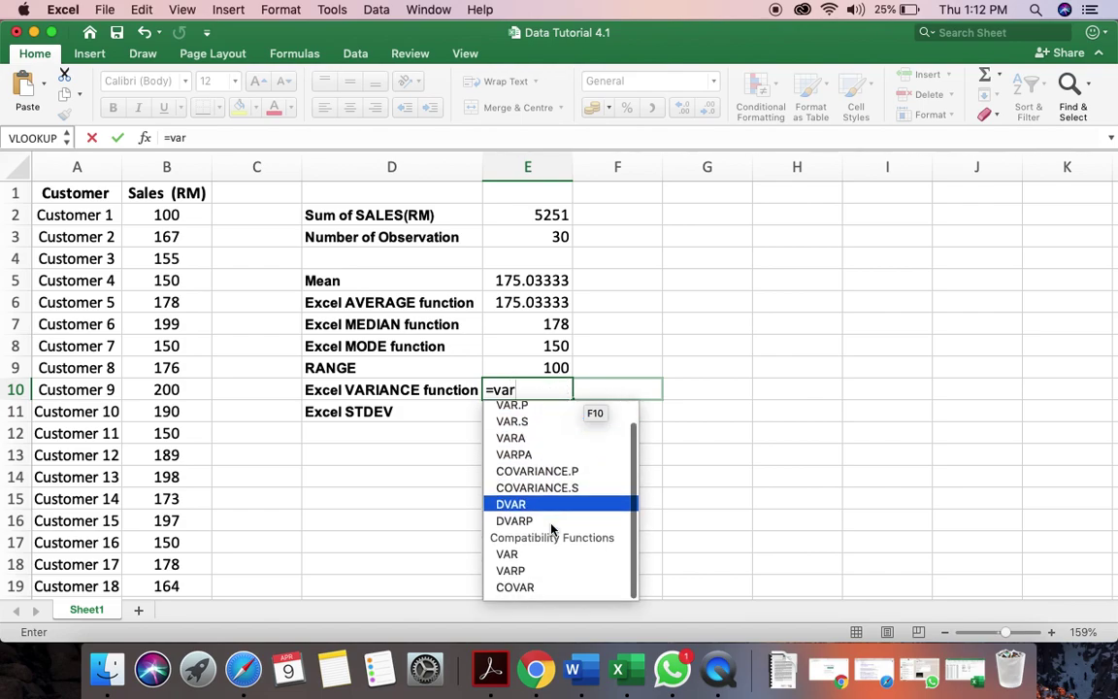
pyautogui.scroll(1, 551, 529)
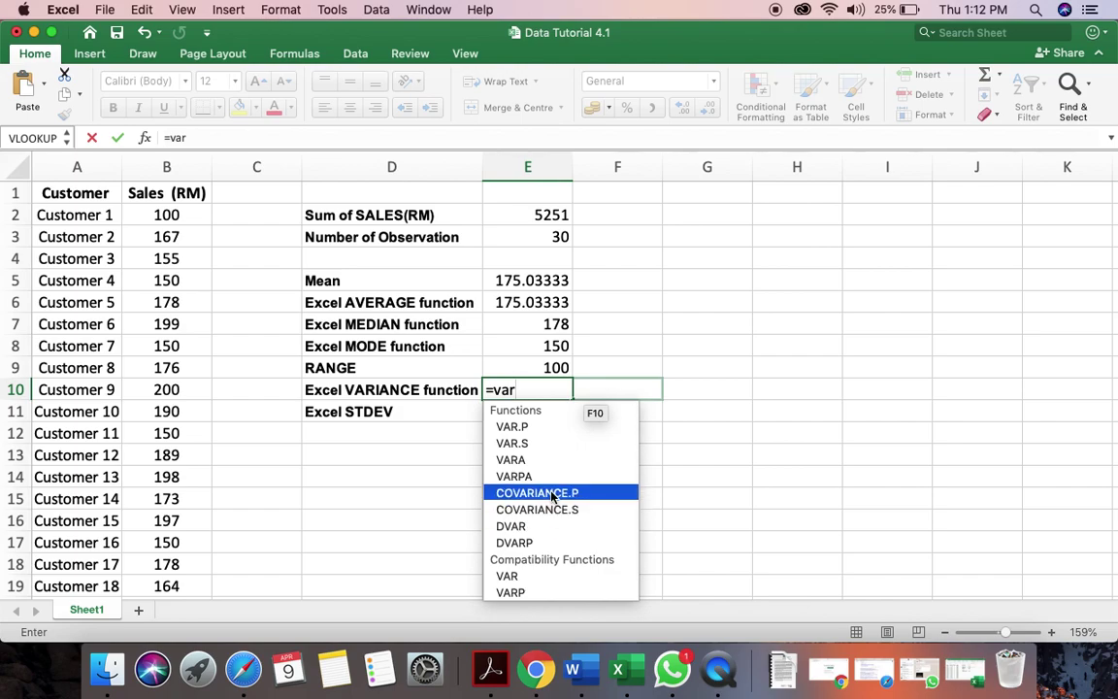
pyautogui.doubleClick(519, 445)
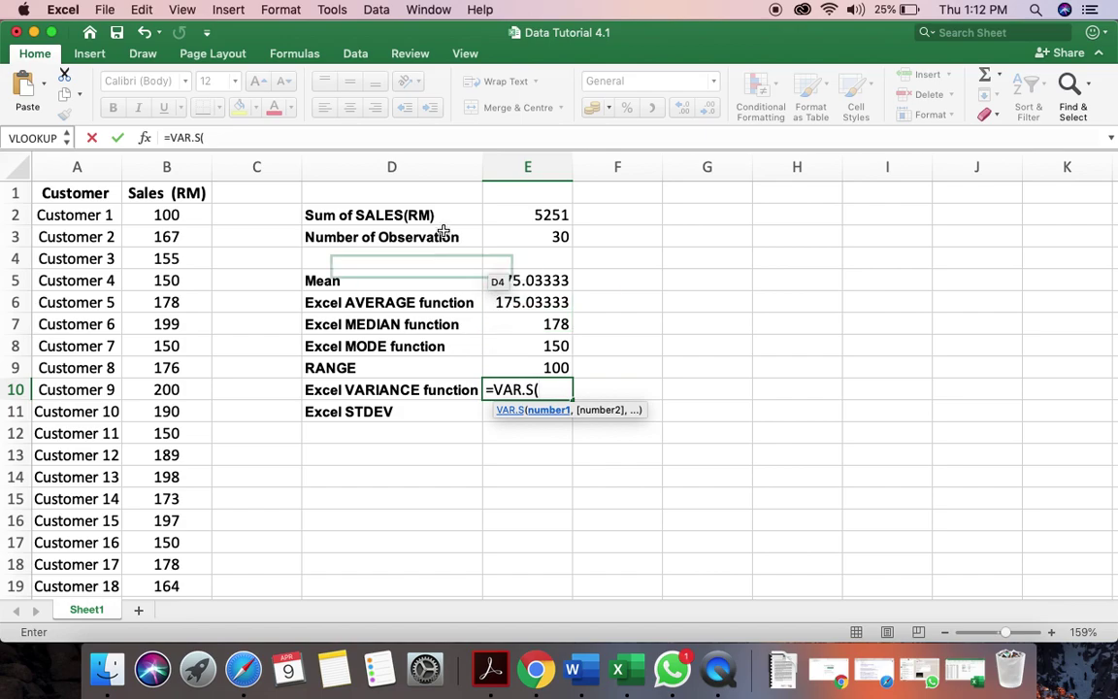
pyautogui.click(185, 216)
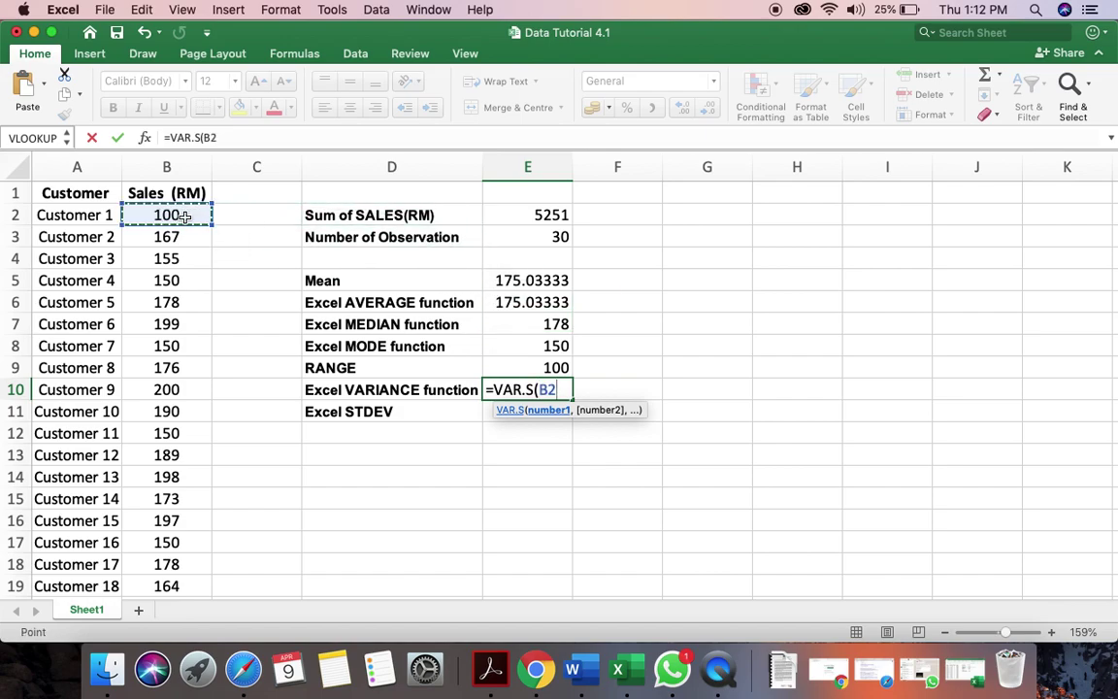
pyautogui.press('super+shift+Down')
pyautogui.scroll(5, 402, 262)
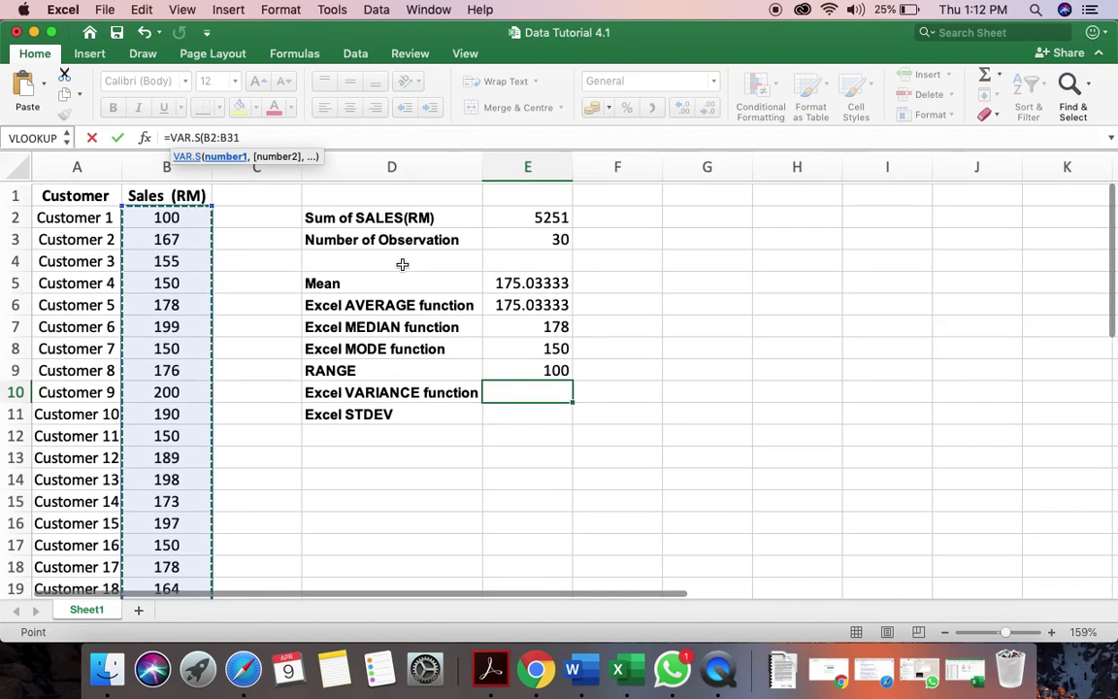
pyautogui.press('Return')
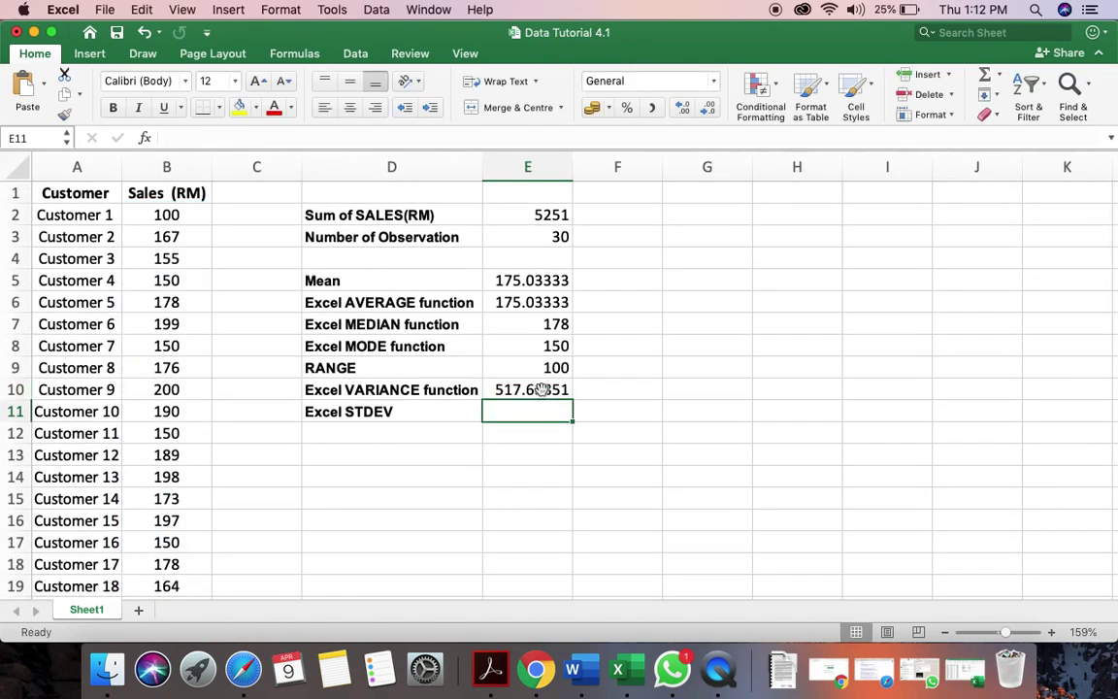
# - Calculate the sample standard deviation of sales in cell E11 with the STDEV.S function over B2:B31
pyautogui.doubleClick(498, 413)
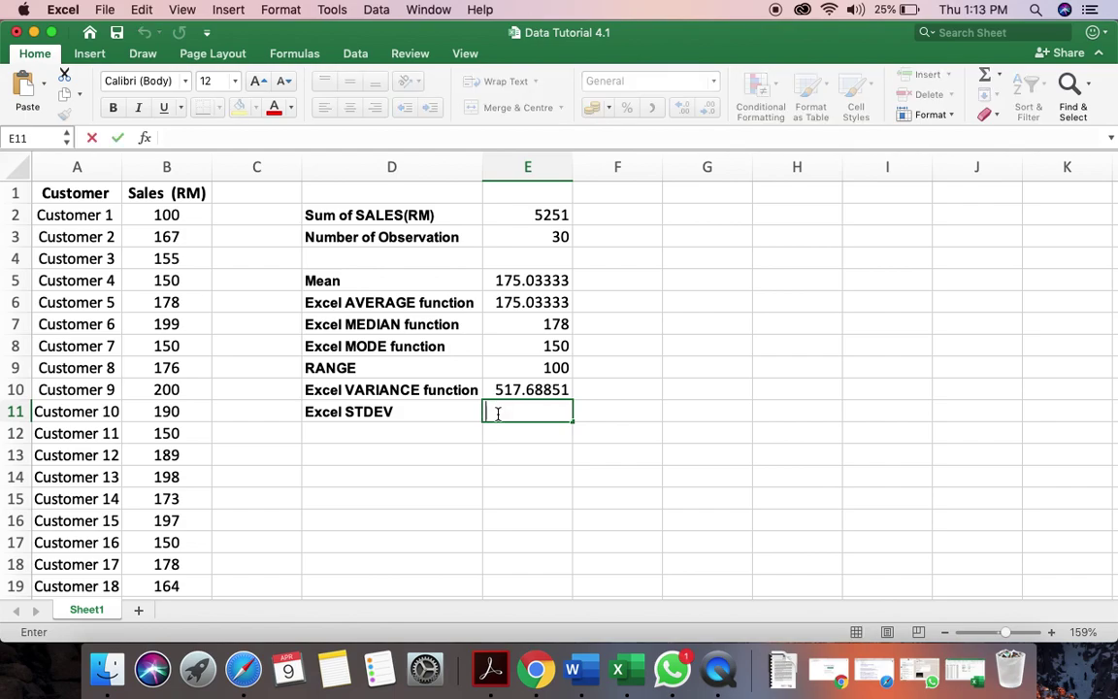
pyautogui.write('=')
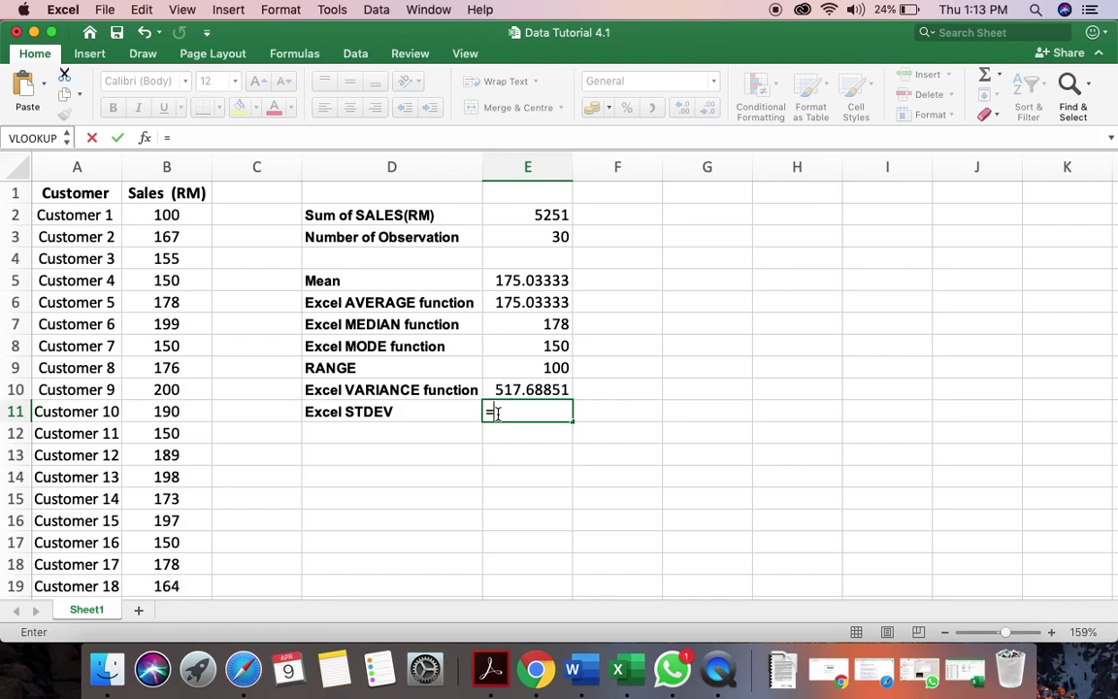
pyautogui.write('ST')
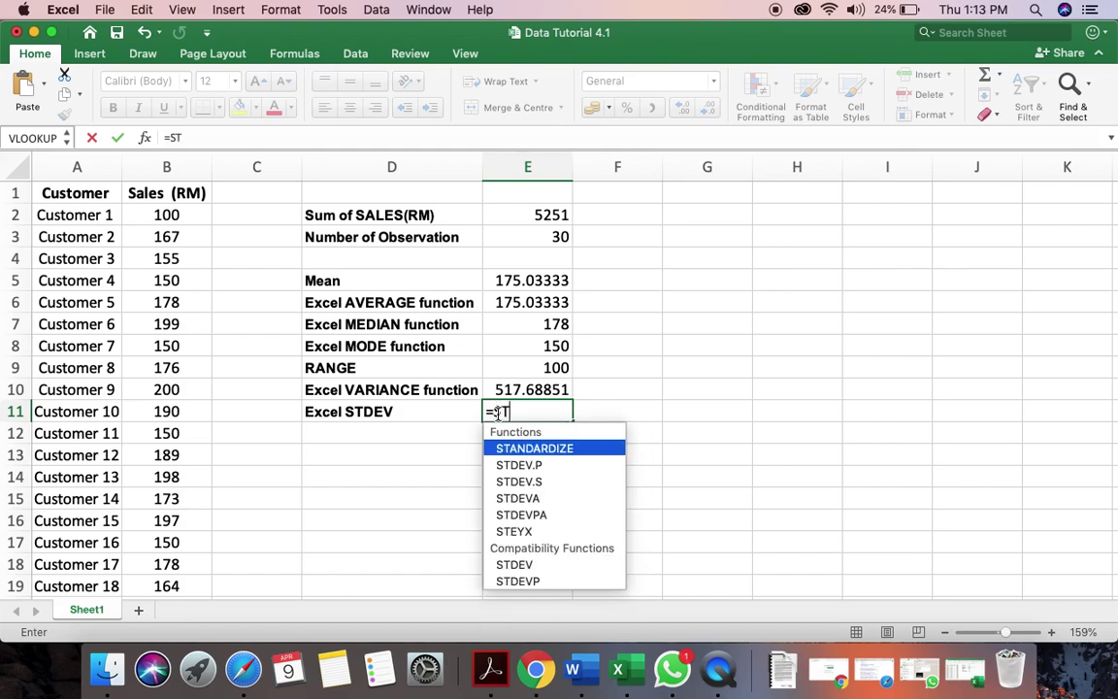
pyautogui.doubleClick(543, 483)
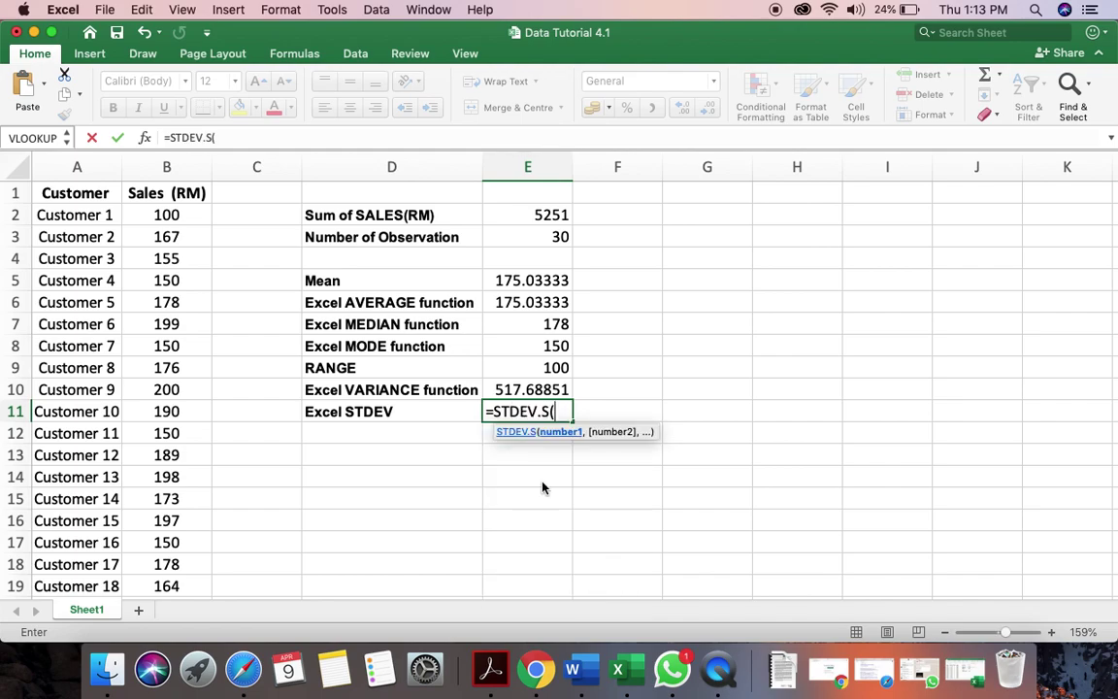
pyautogui.click(168, 214)
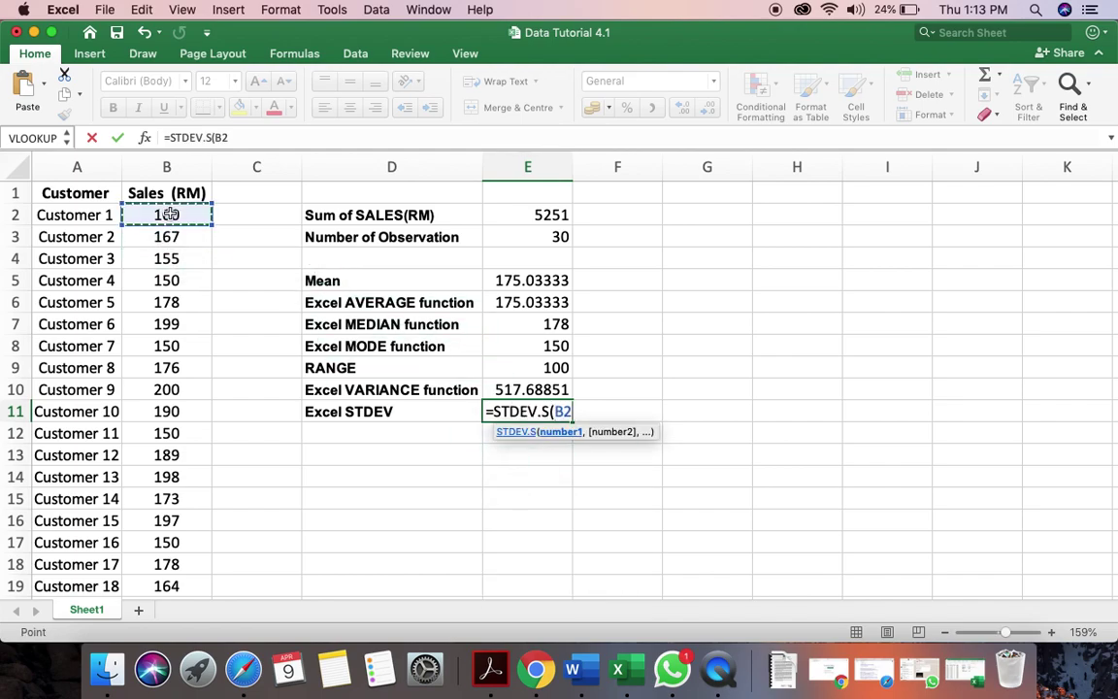
pyautogui.press('super+shift+Down')
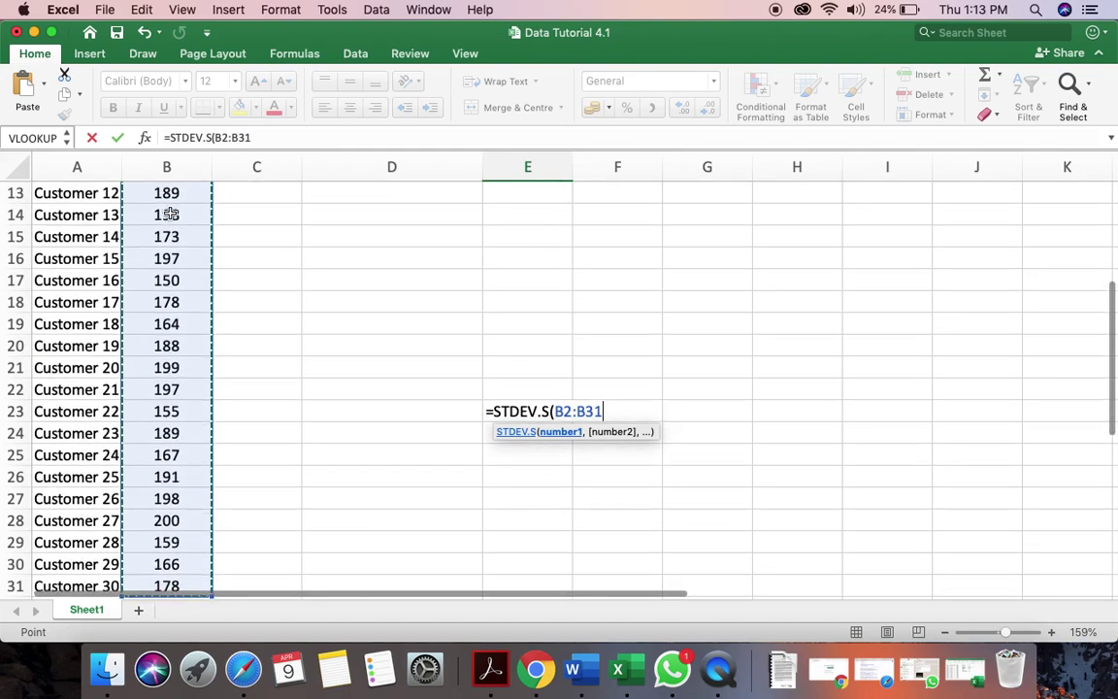
pyautogui.scroll(6, 297, 305)
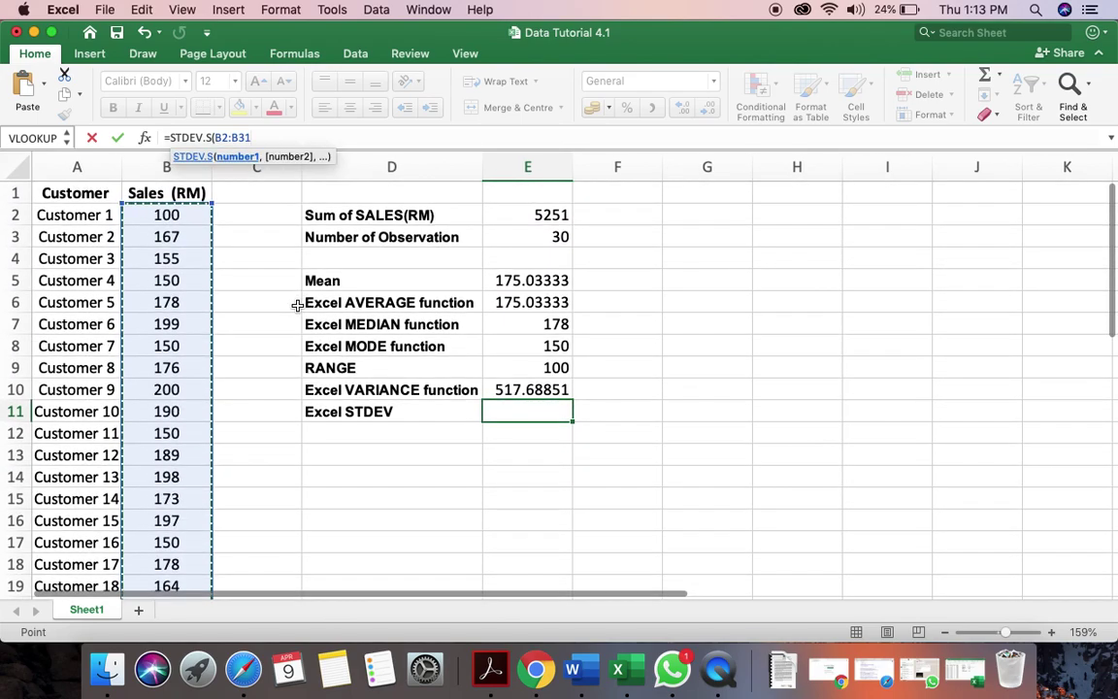
pyautogui.press('Return')
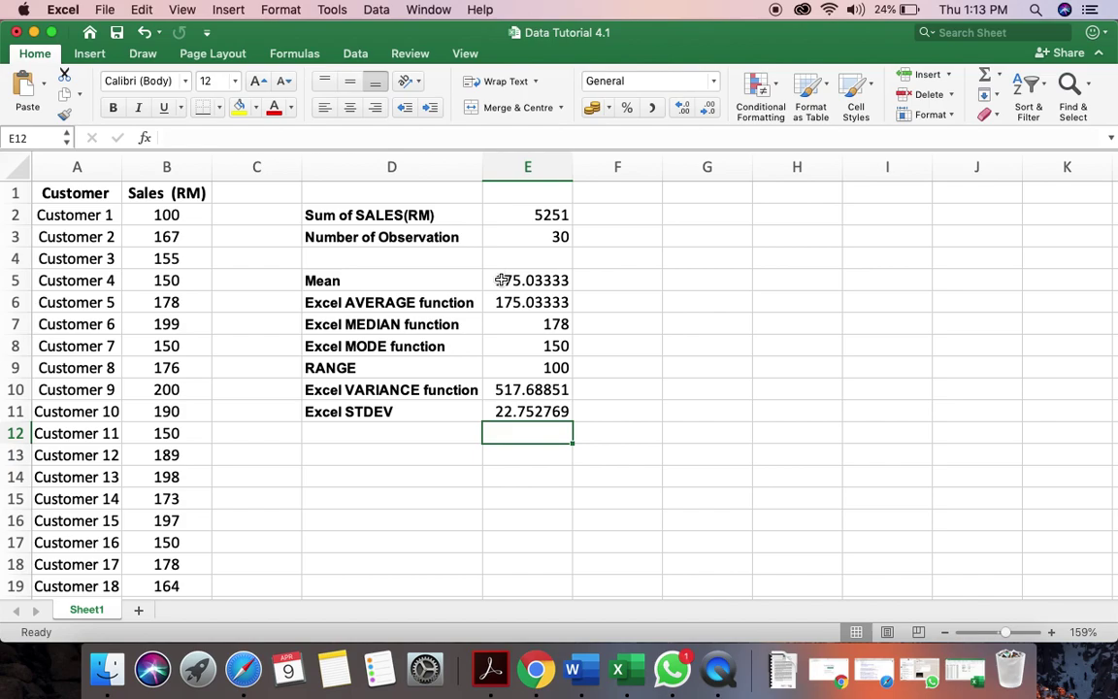
# - Format the statistics in cells E5 to E11 with the Number category and two decimal places
pyautogui.moveTo(500, 281); pyautogui.dragTo(567, 412)
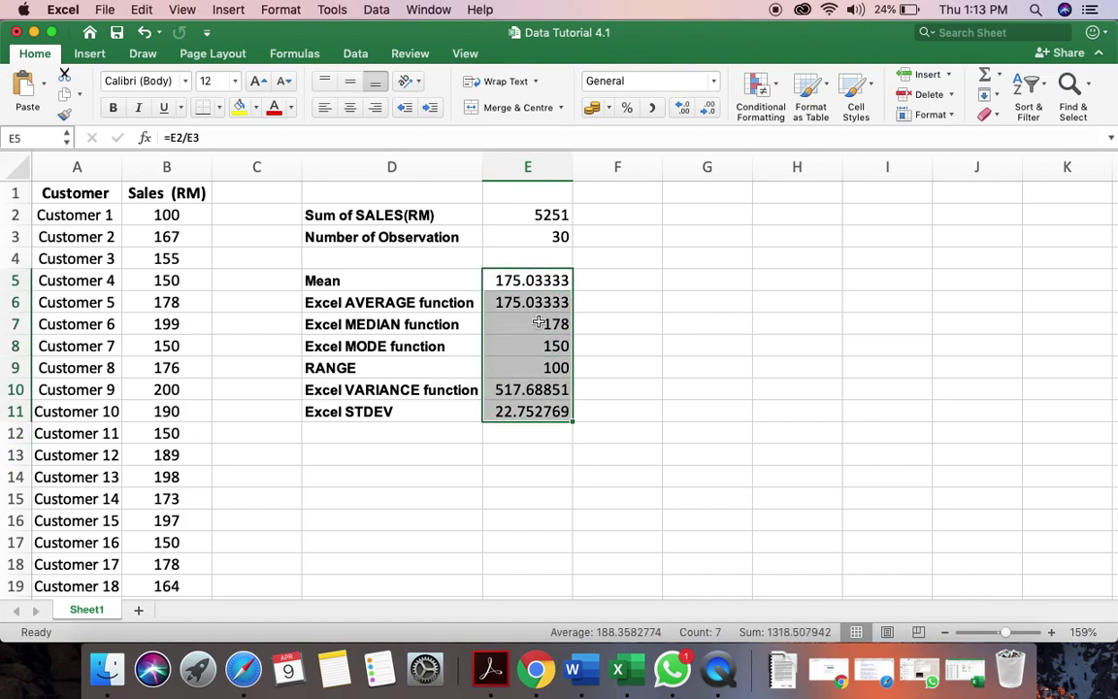
pyautogui.rightClick(513, 289)
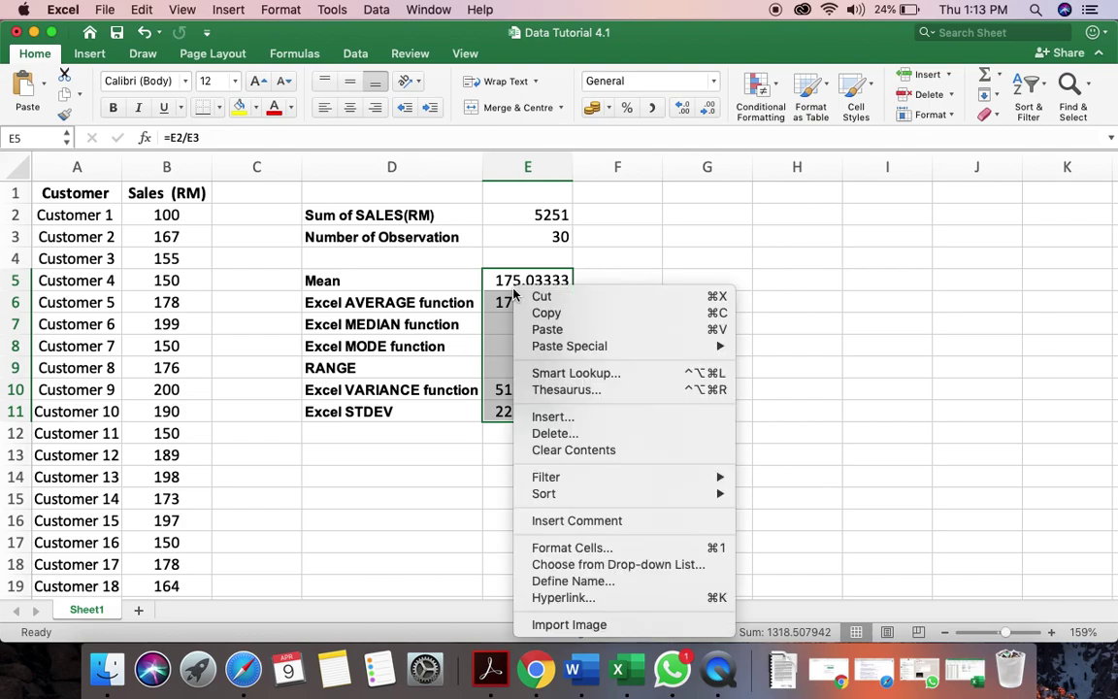
pyautogui.click(568, 549)
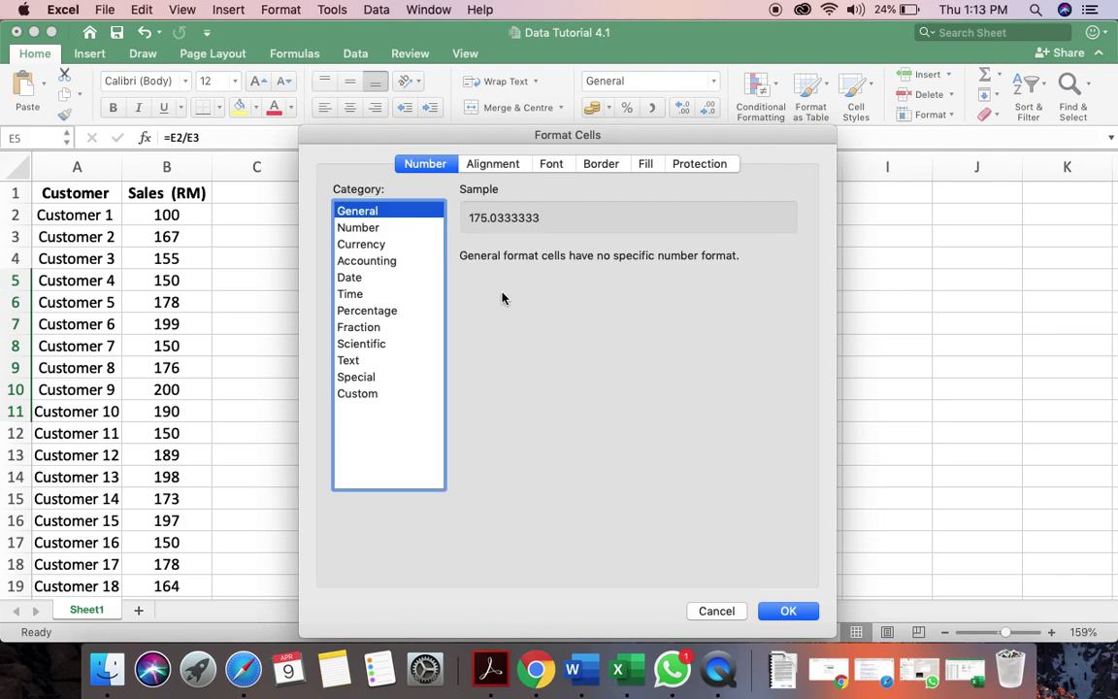
pyautogui.click(358, 228)
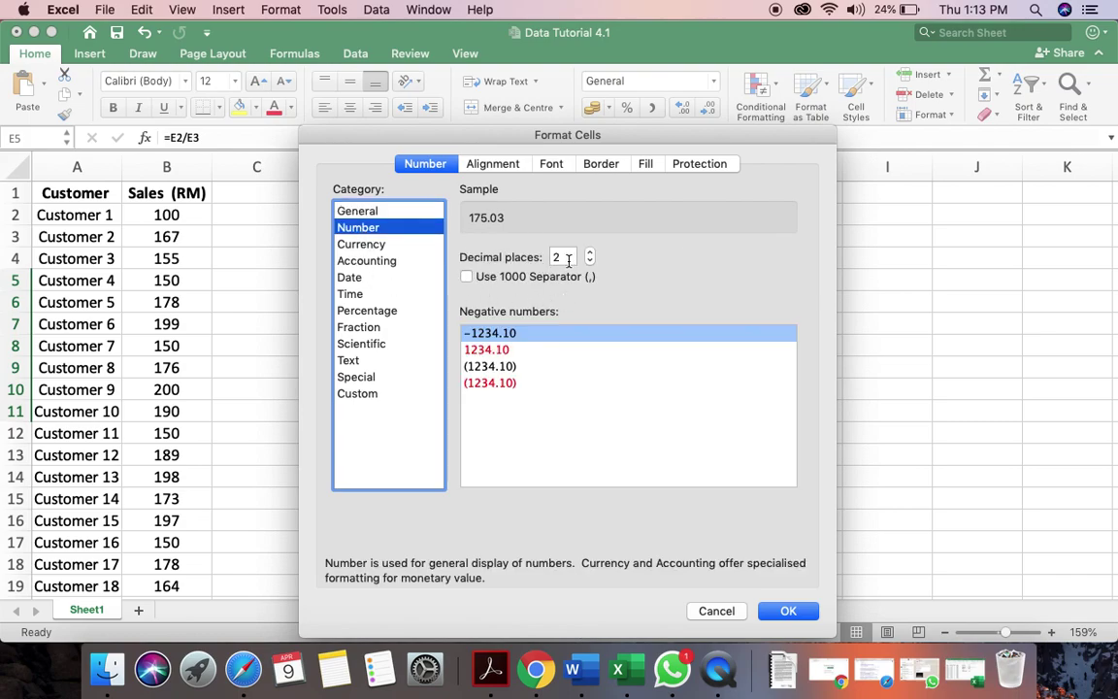
pyautogui.click(787, 612)
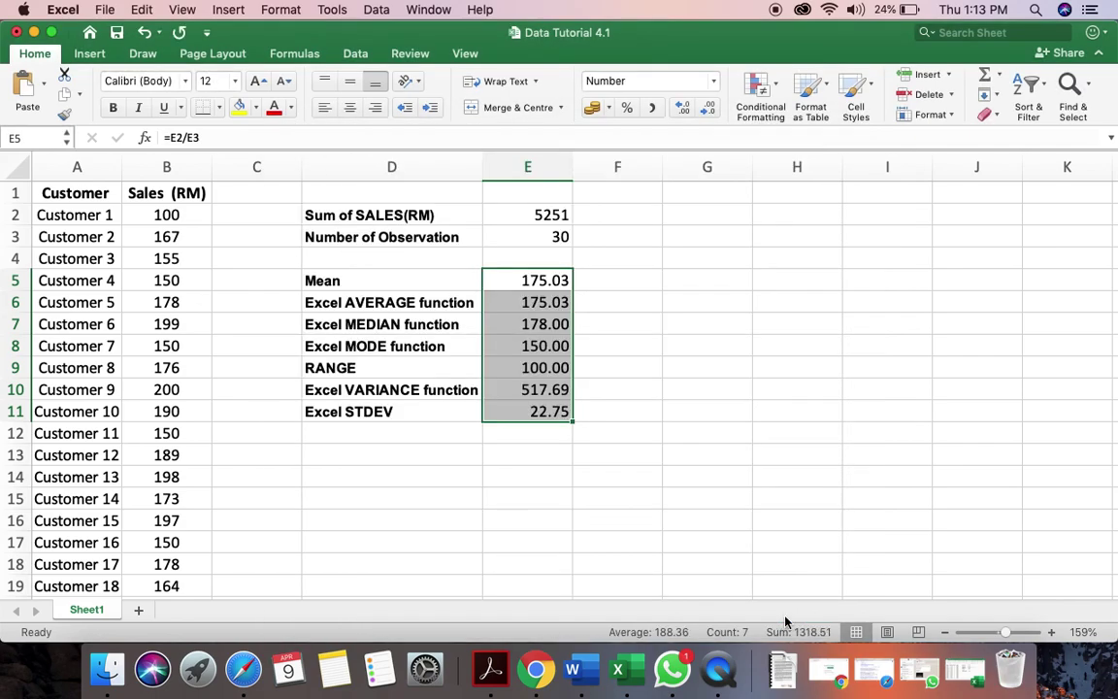
pyautogui.click(681, 432)
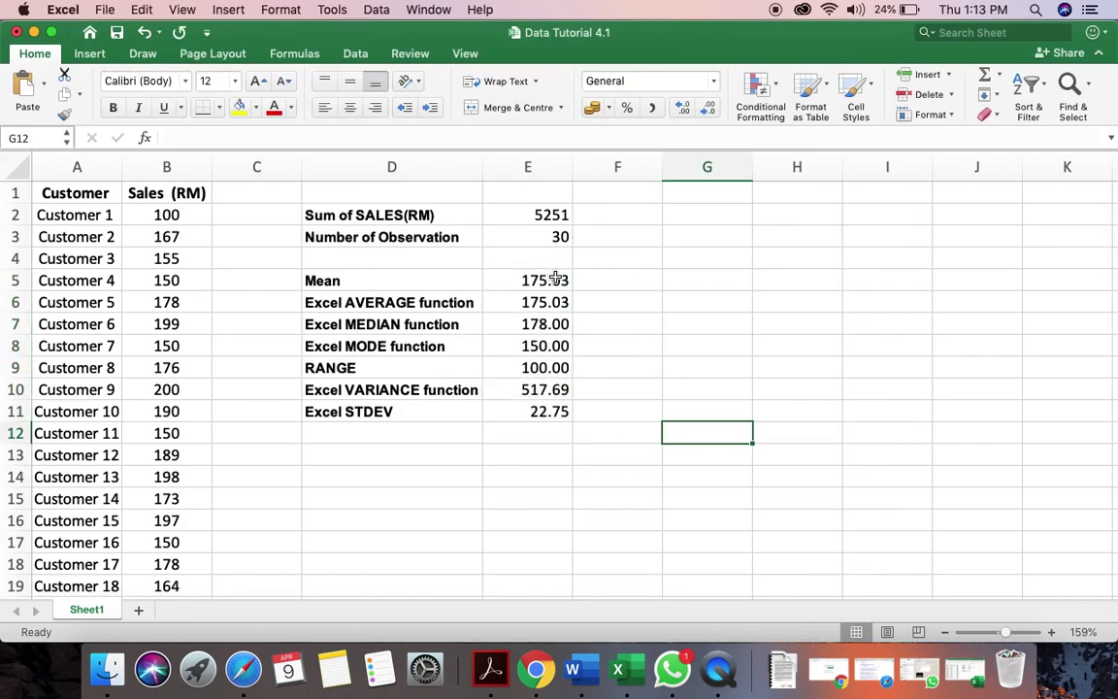